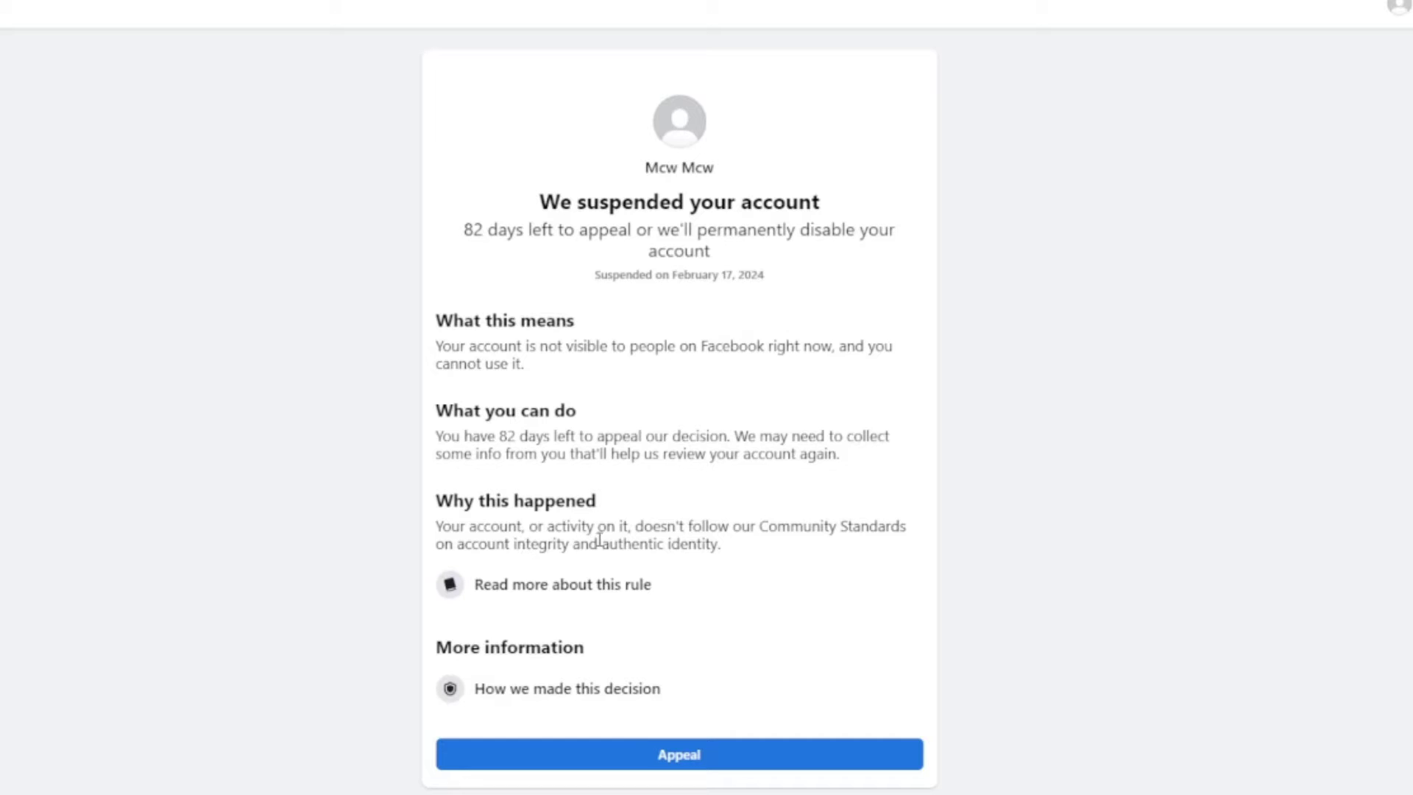
Highlight the 'Why this happened' explanation on the account suspension notice.
drag(761, 557, 388, 516)
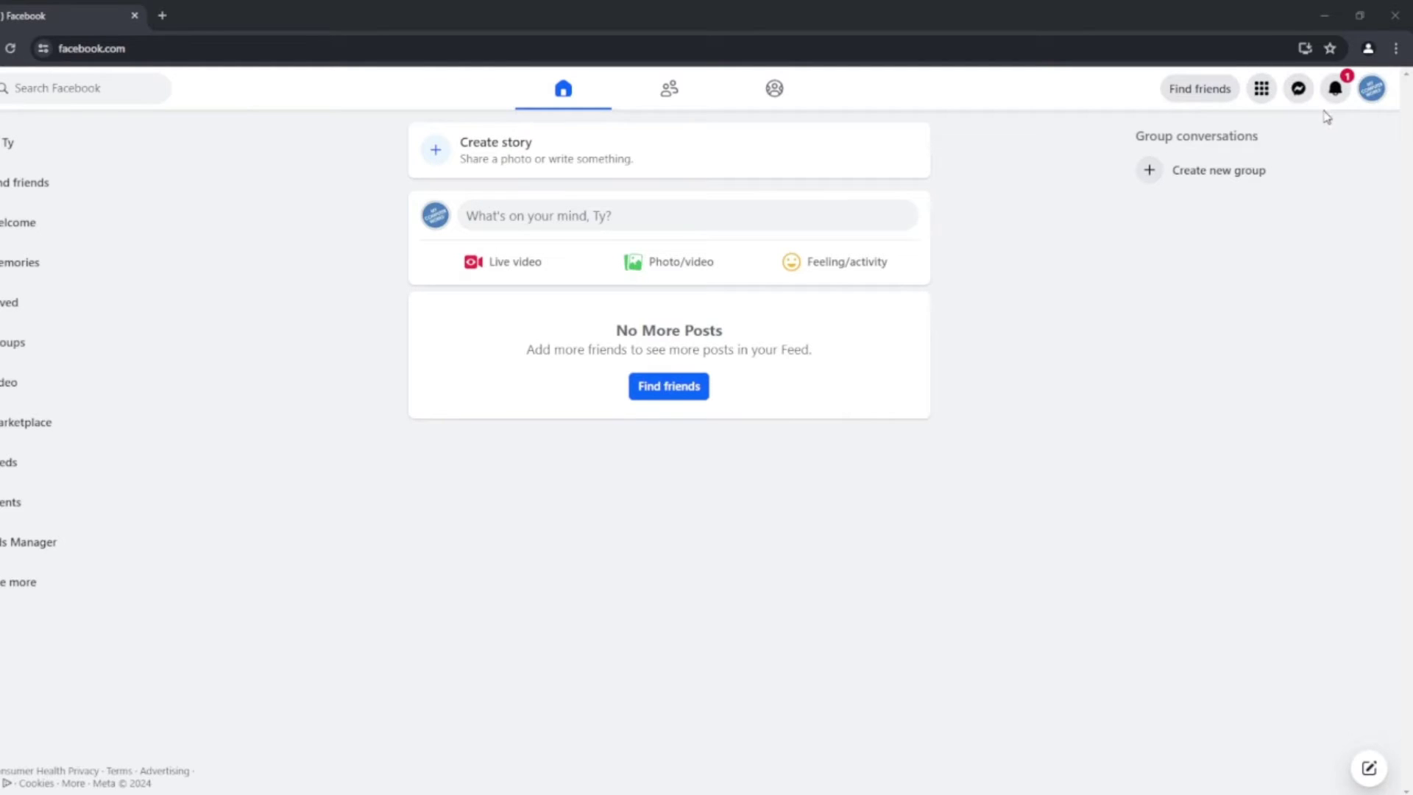
Go to Facebook Settings through the profile avatar's Settings & privacy menu.
click(1382, 105)
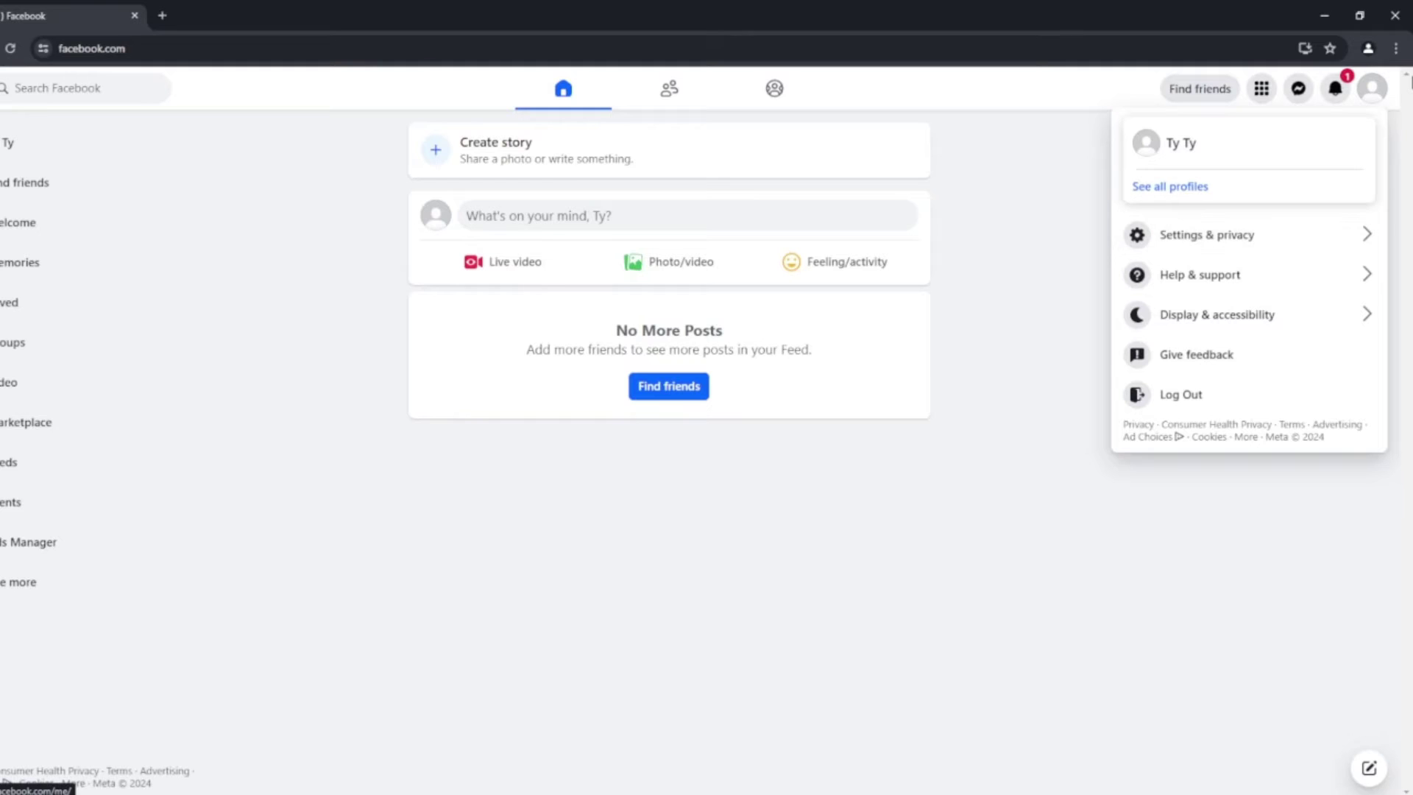
click(1369, 94)
click(1369, 94)
click(1219, 244)
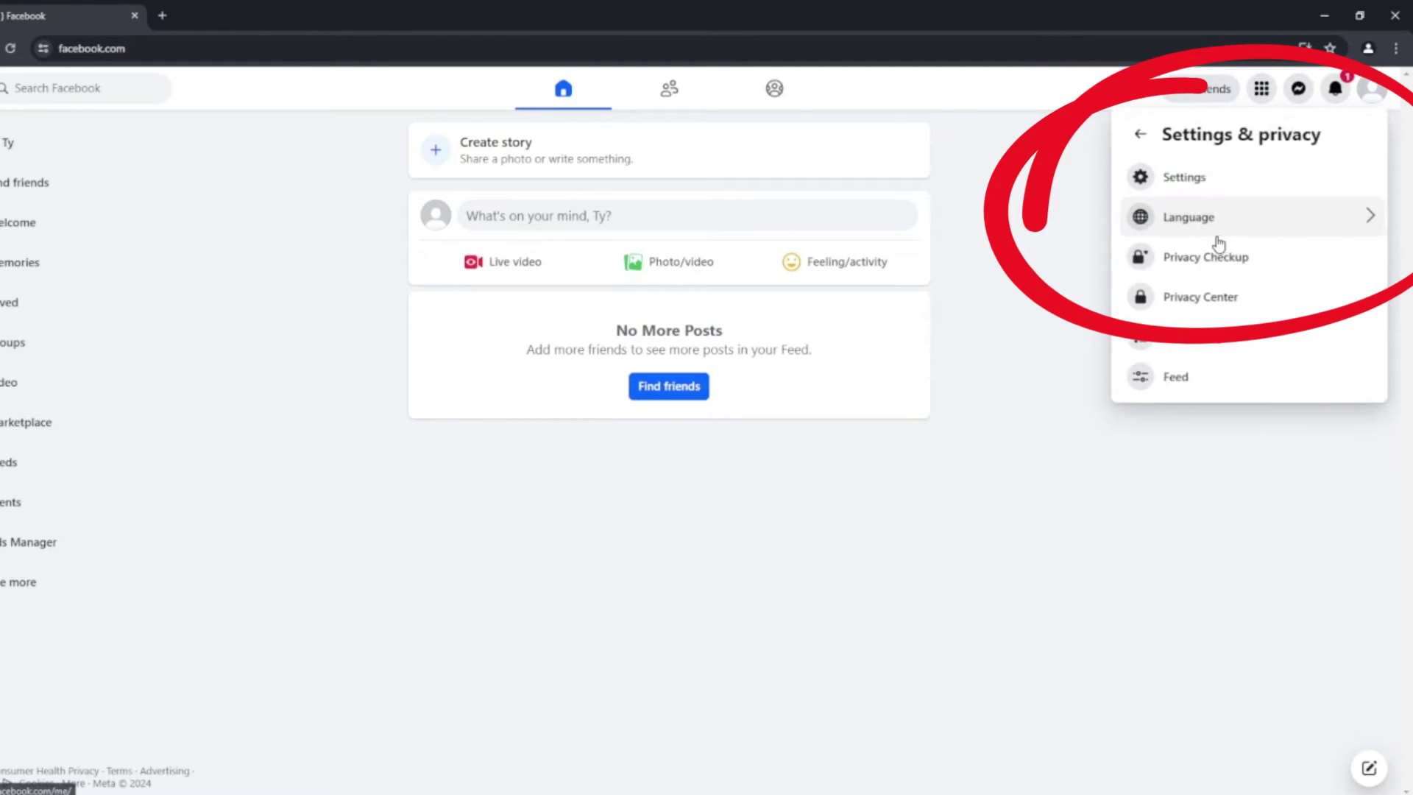
click(1193, 184)
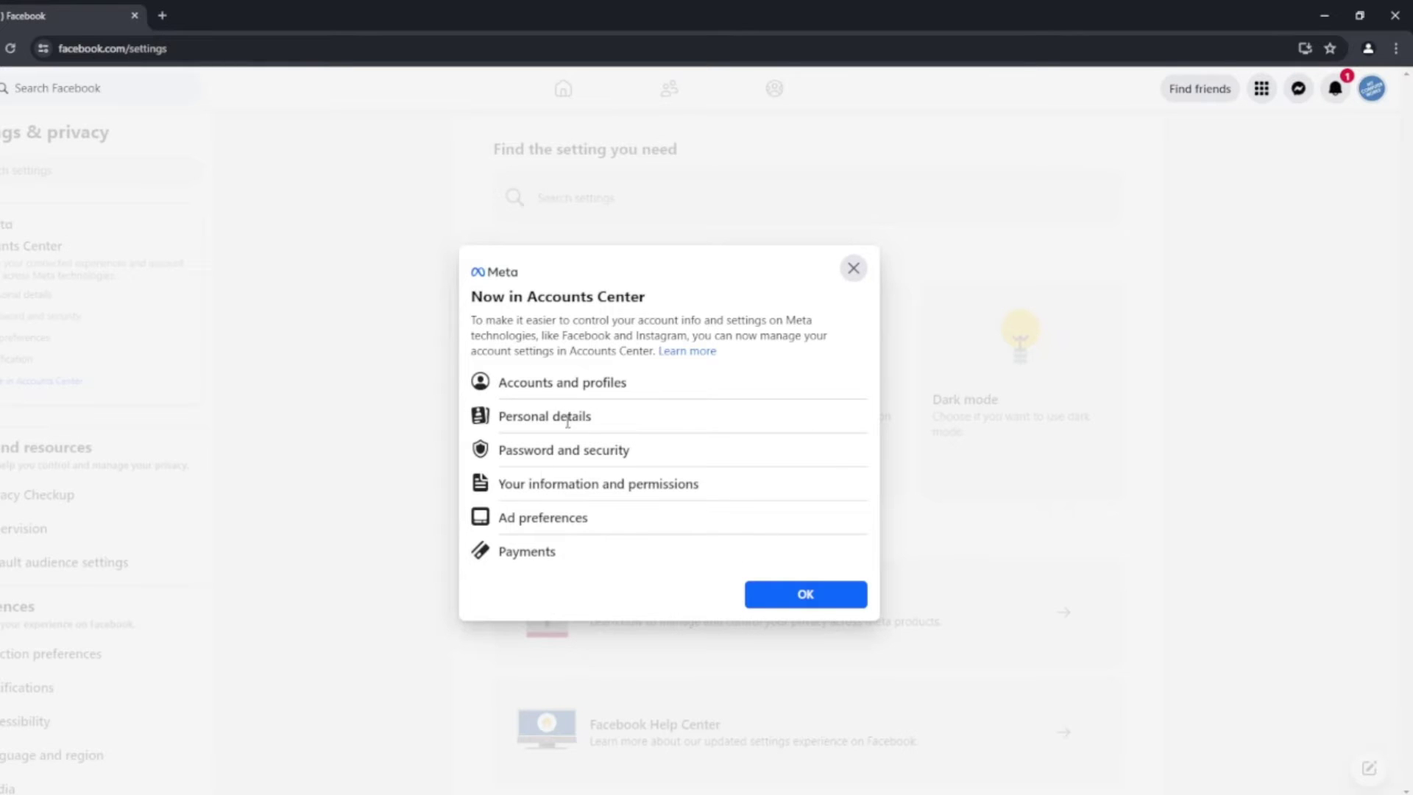
Dismiss the Accounts Center notice with OK and go to Accounts Center from the sidebar.
click(806, 594)
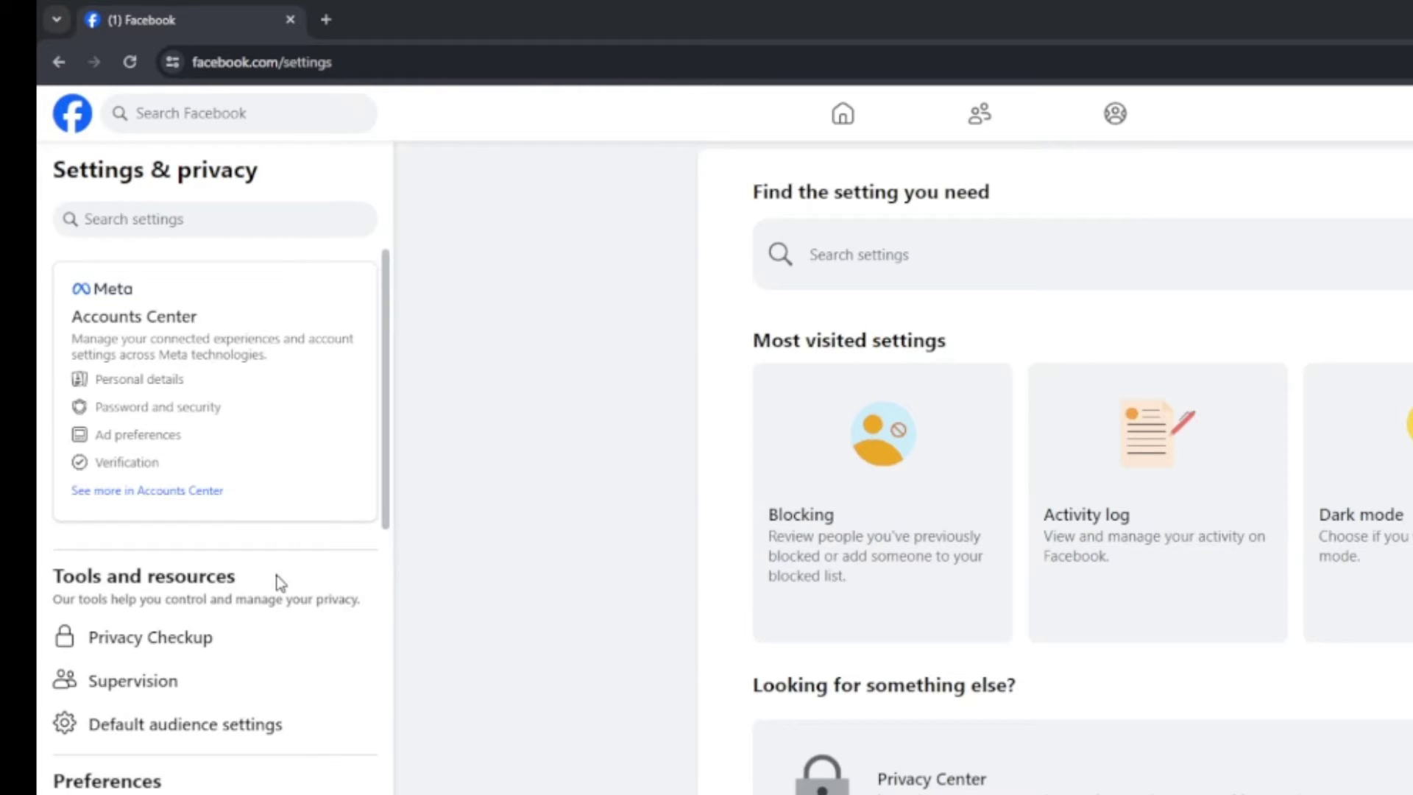
click(149, 384)
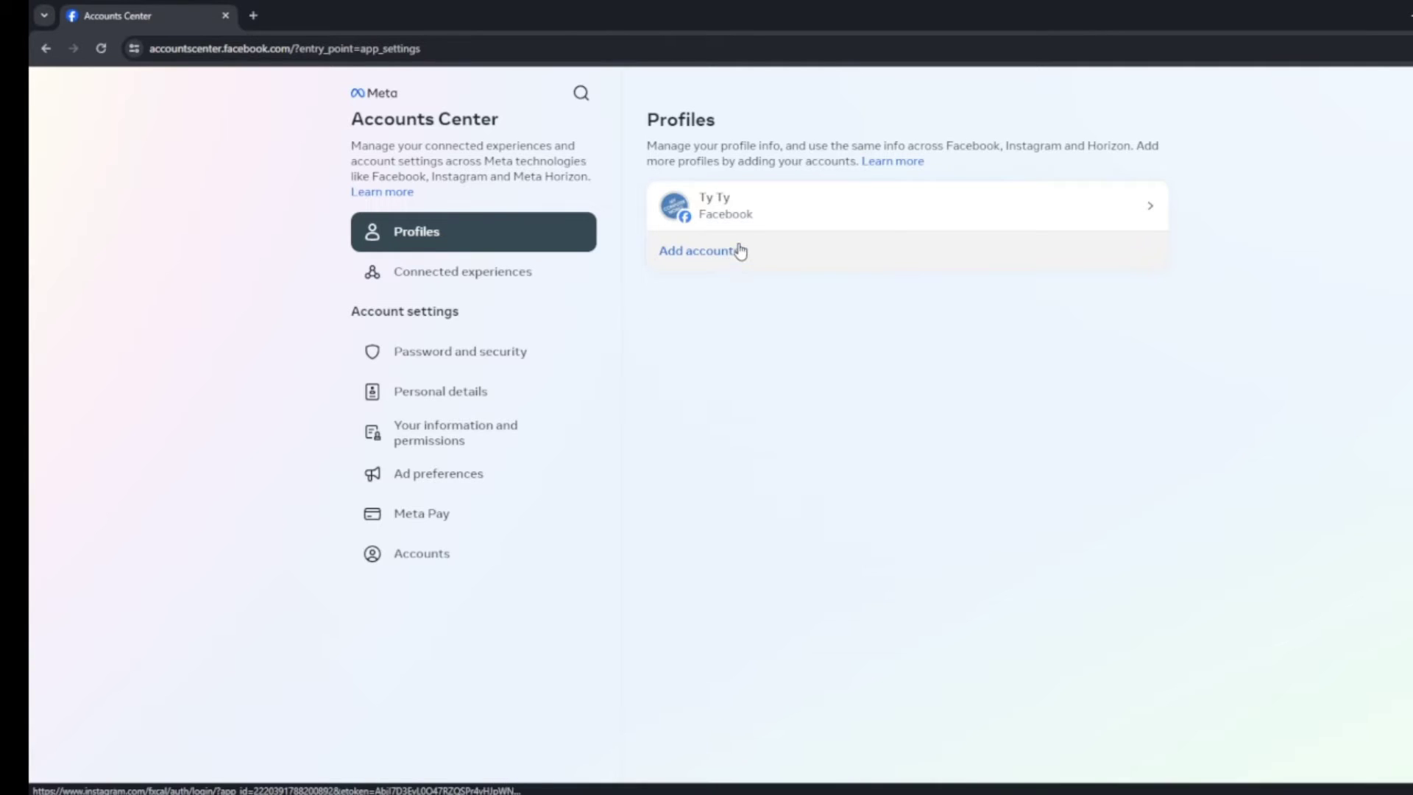
Glance at the Facebook profile's details, then go to 'Your information and permissions'.
click(764, 214)
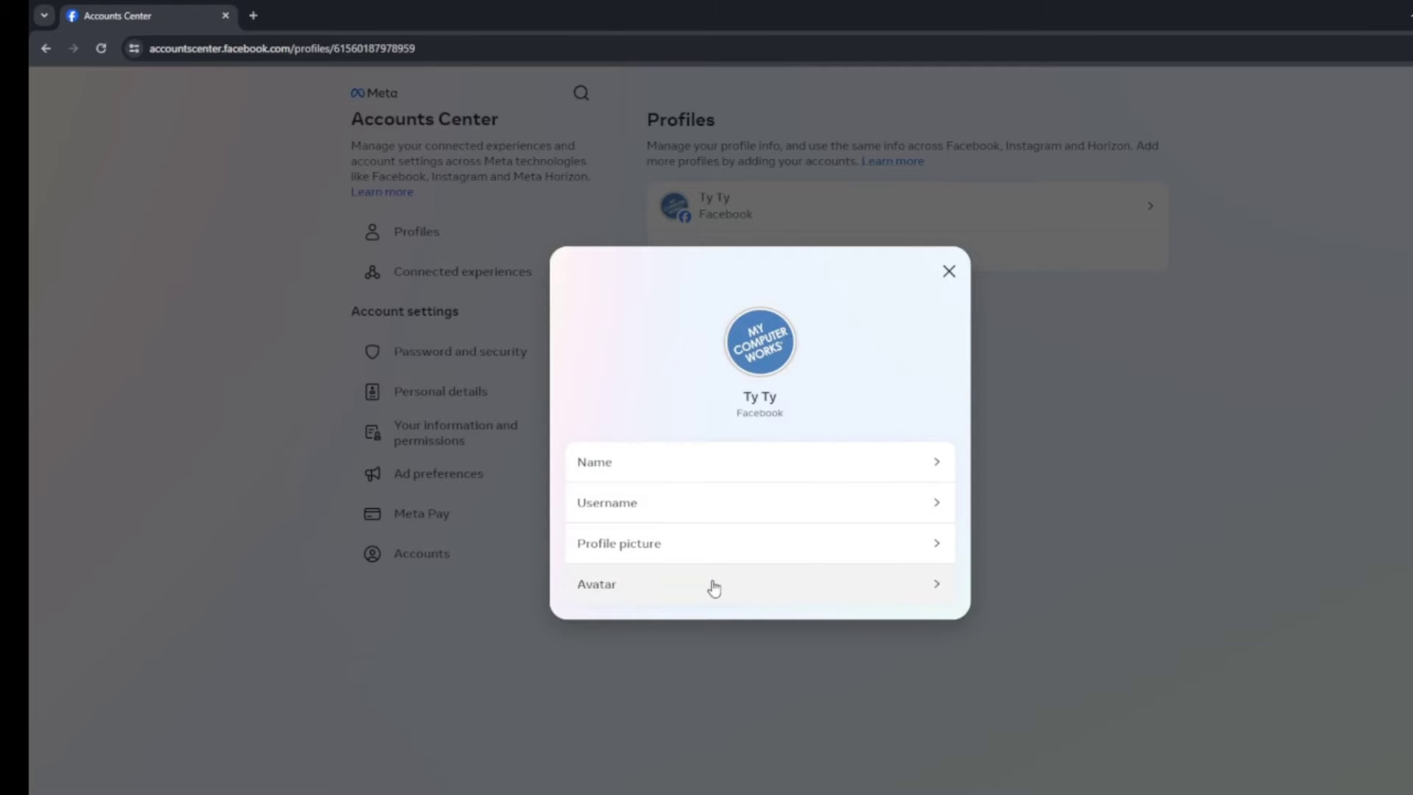
click(949, 271)
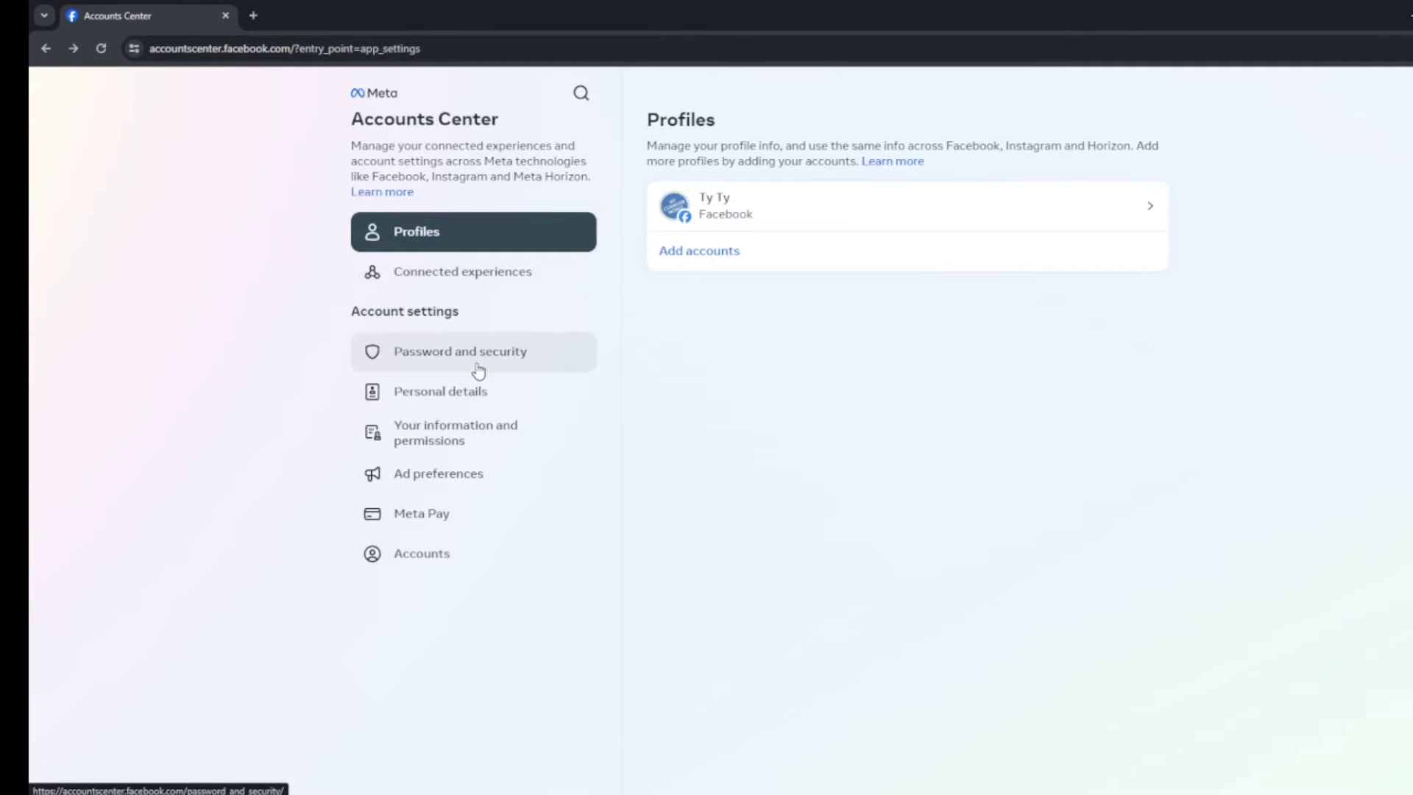
click(474, 431)
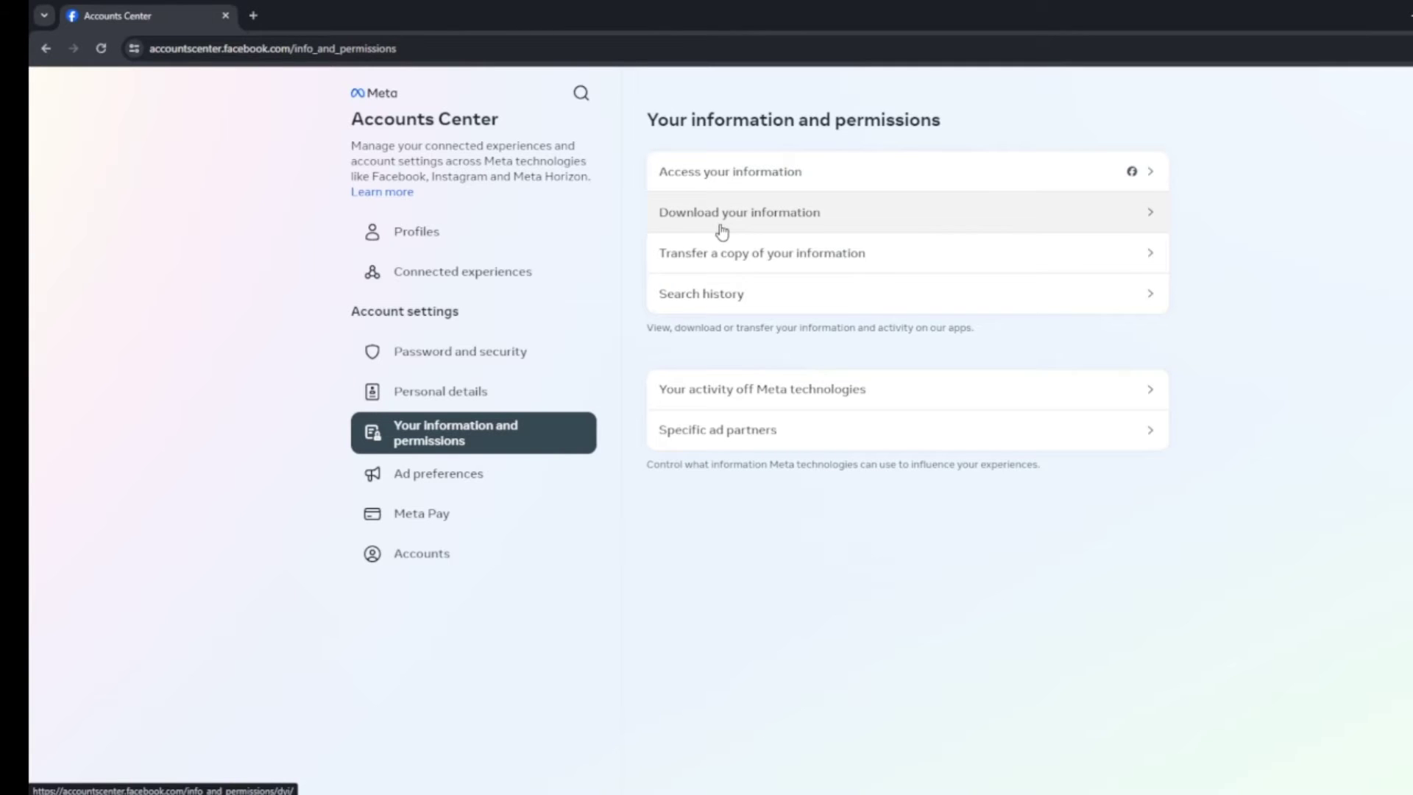
Open 'Download your information' and start 'Download or transfer information'.
click(863, 224)
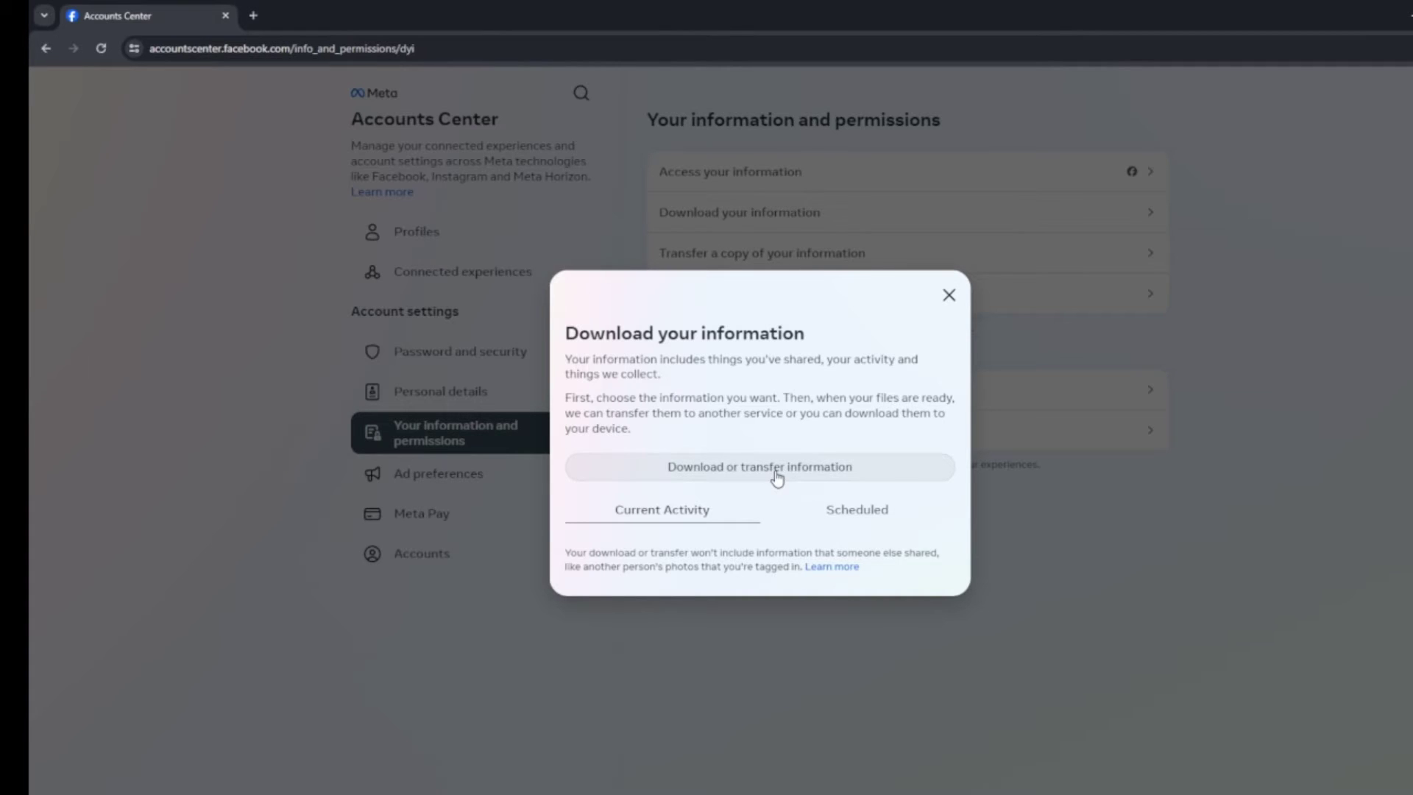
click(948, 295)
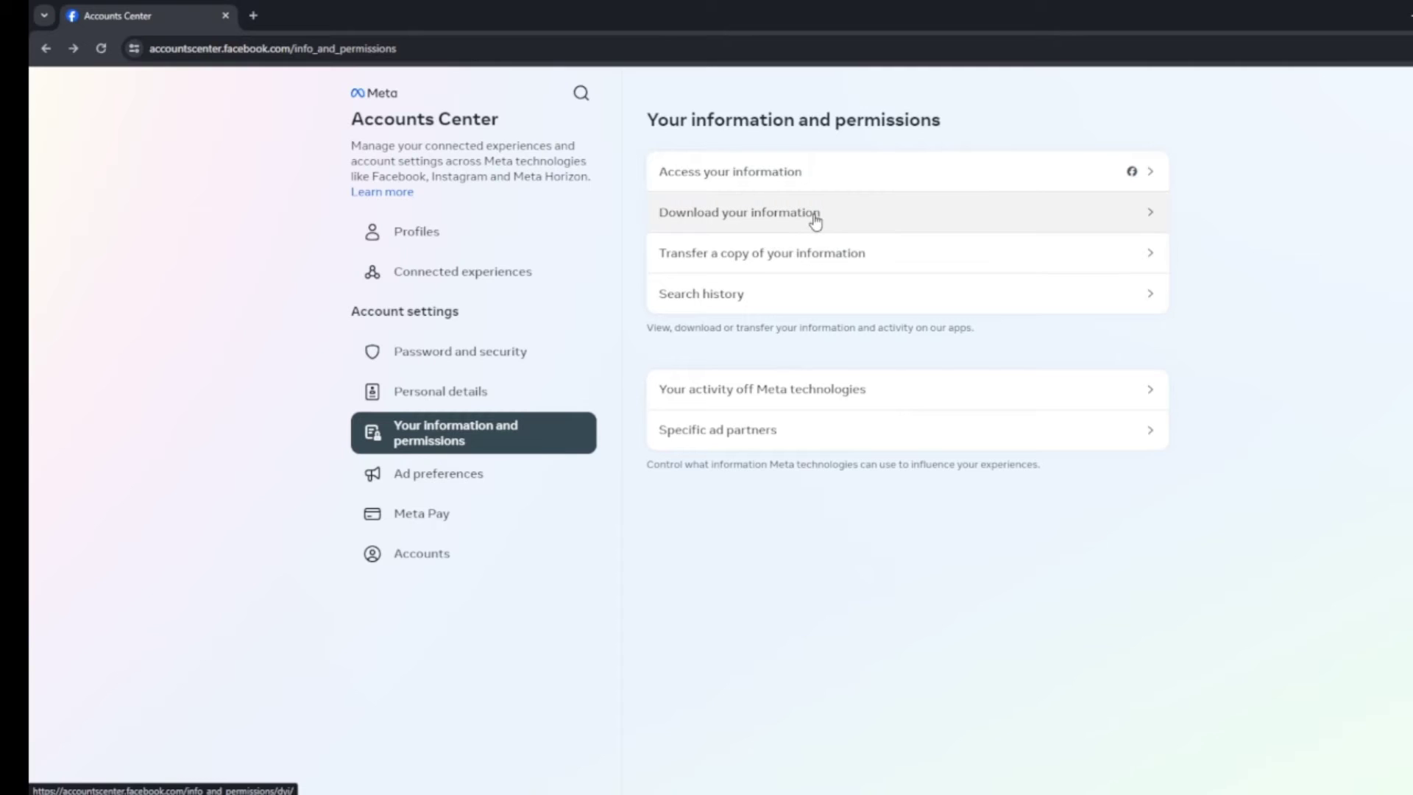
click(895, 222)
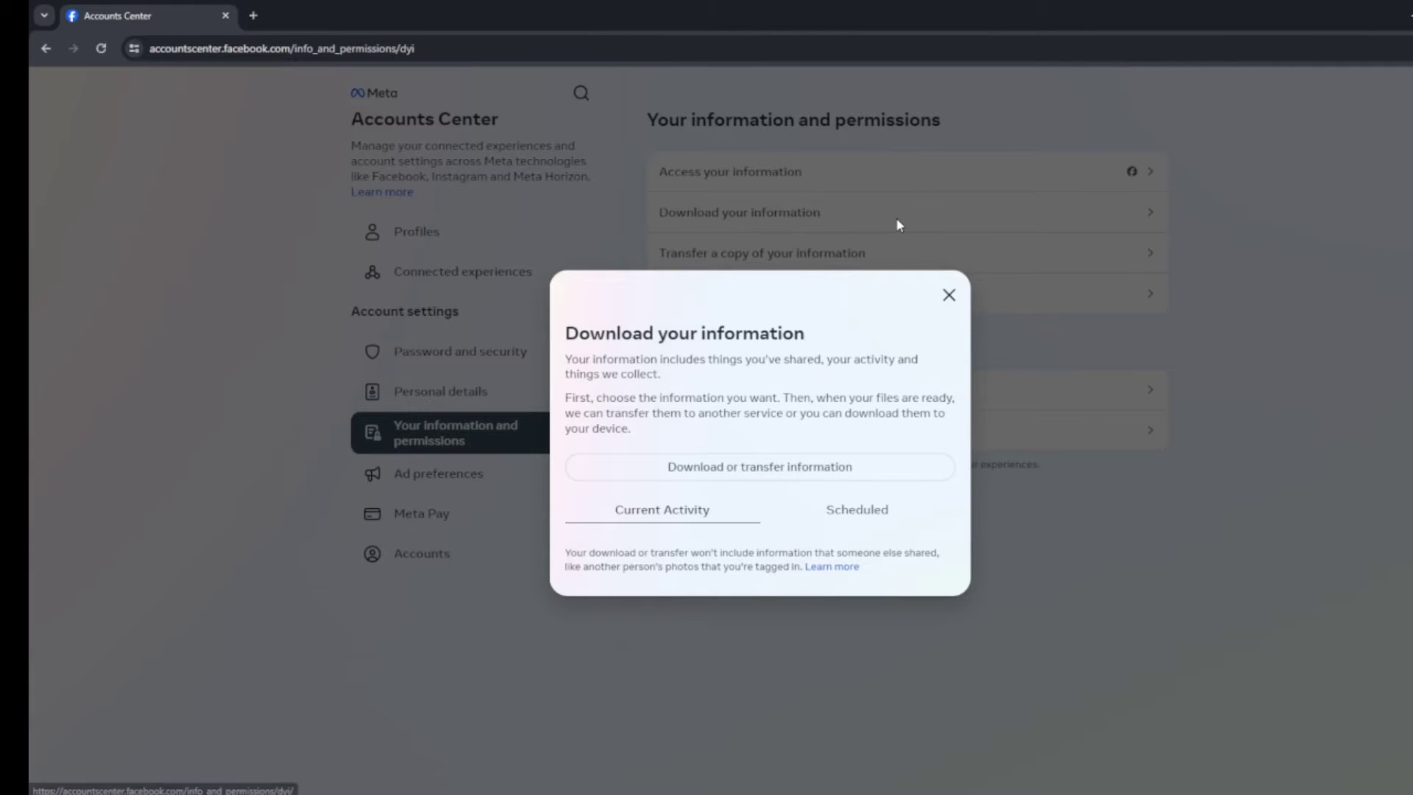
click(741, 477)
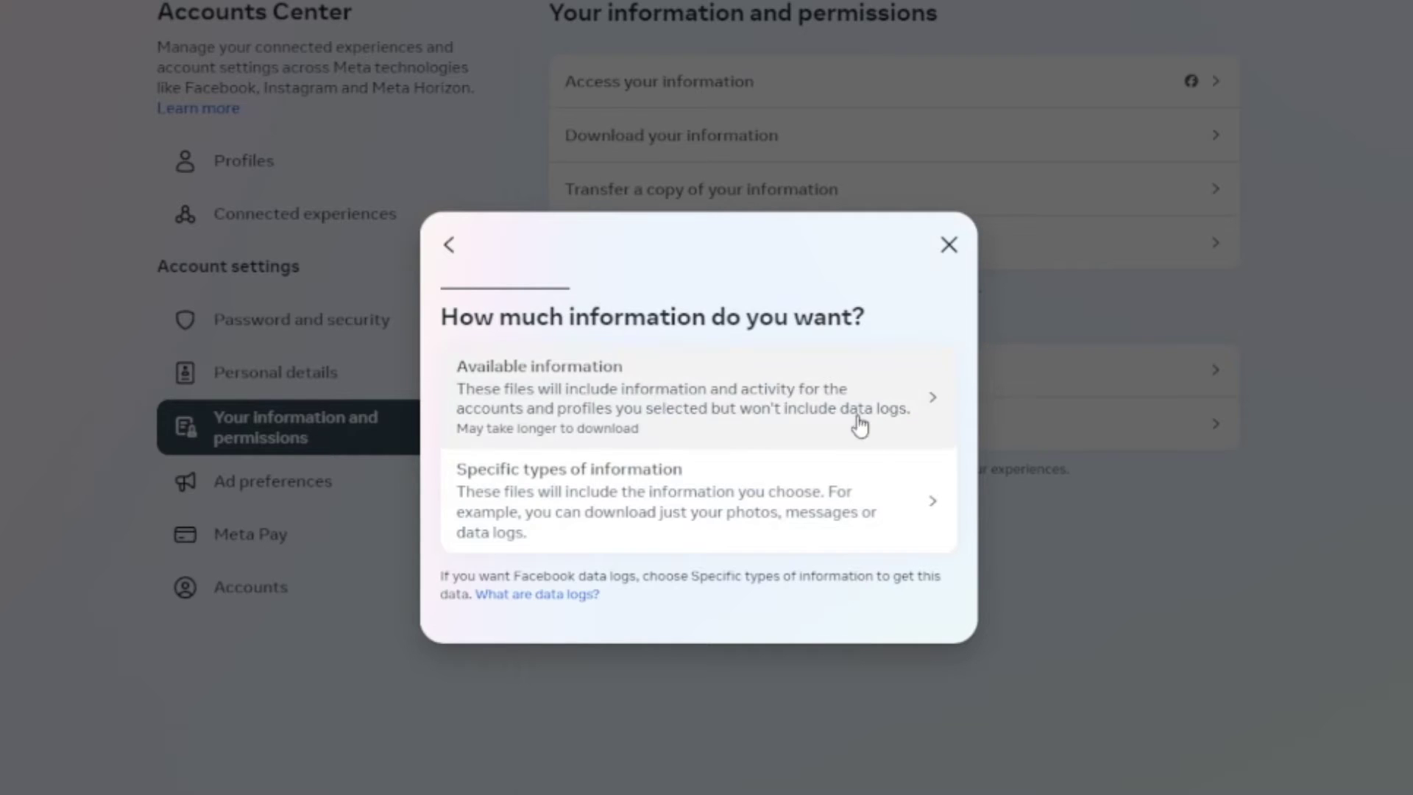
Choose specific types: Security and login information and Download data logs, then continue.
click(703, 525)
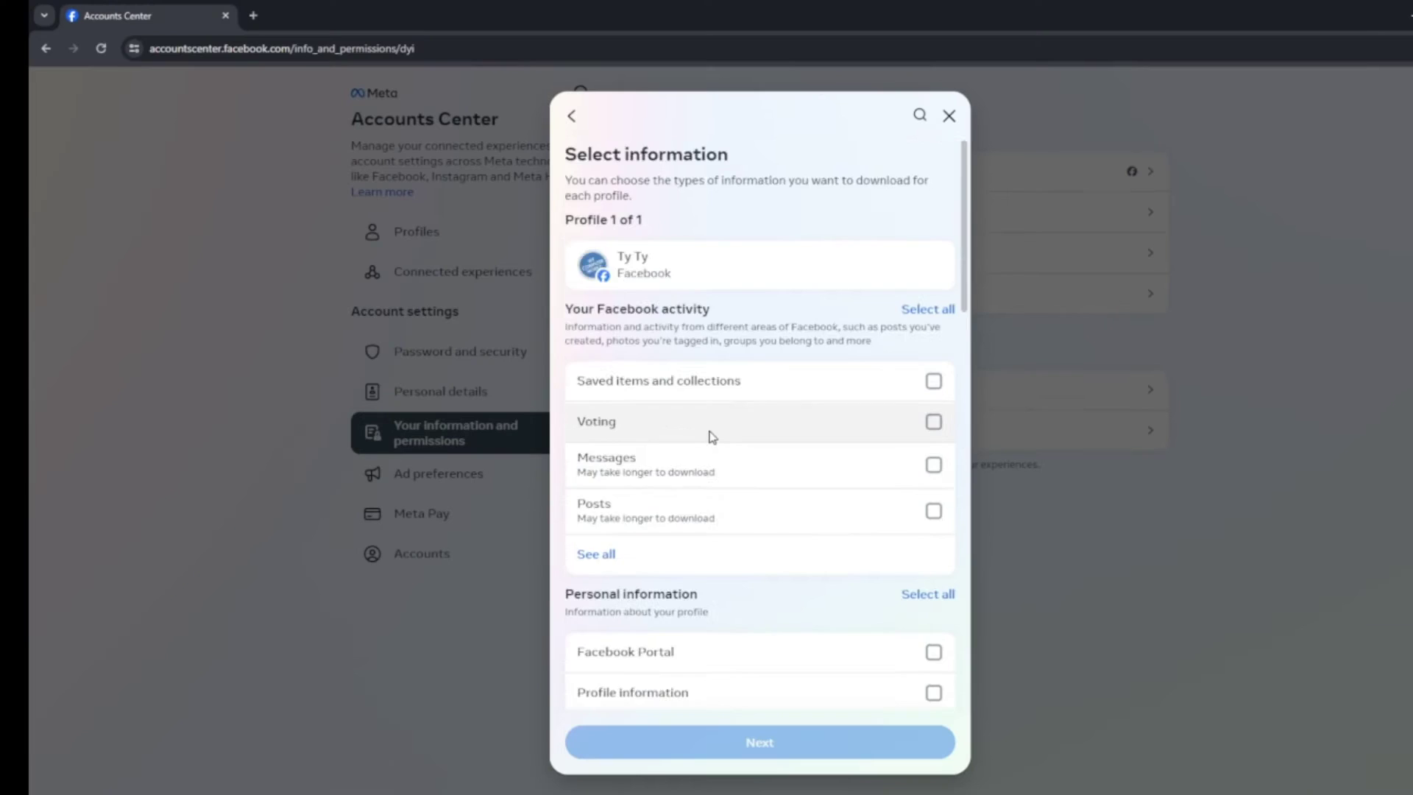
scroll(699, 331, down, 7)
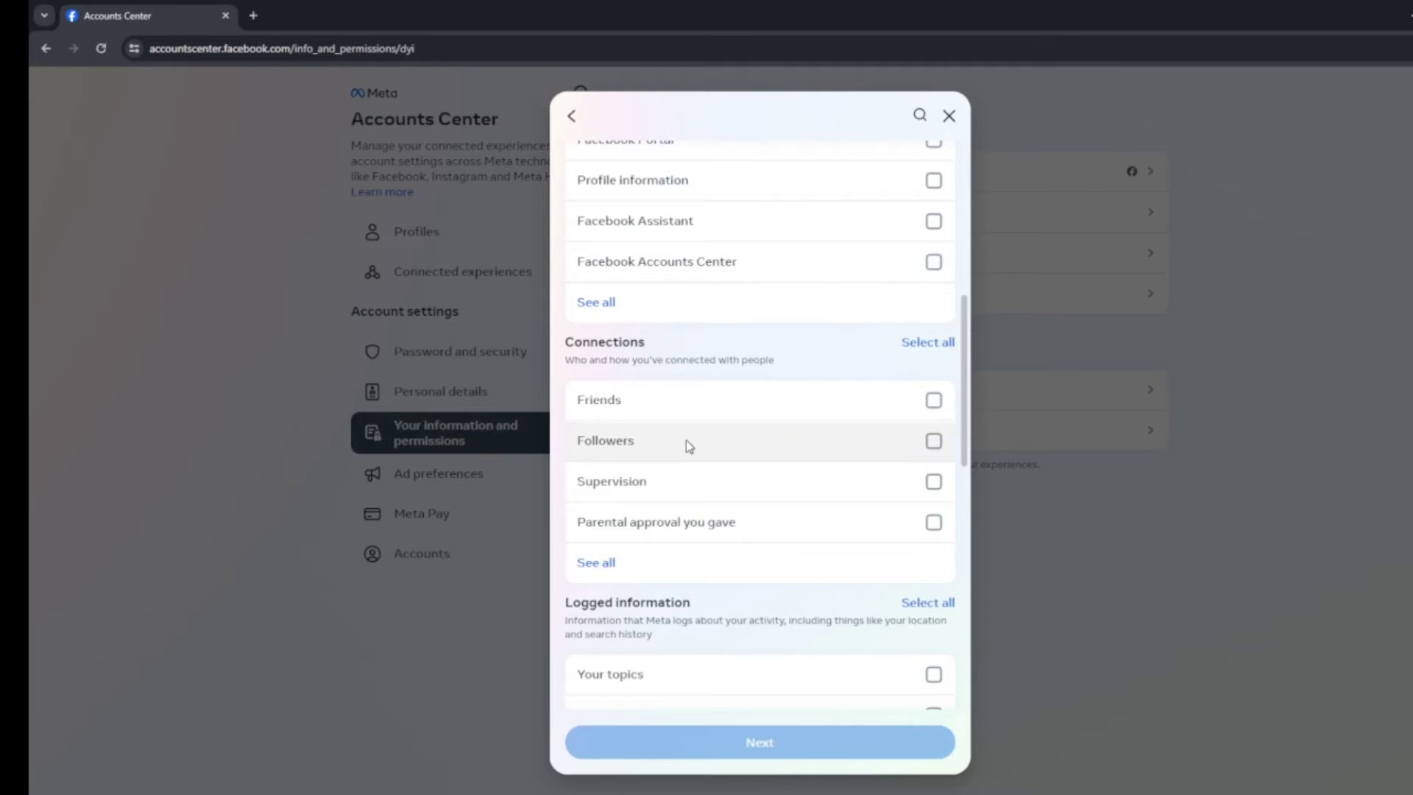
scroll(688, 441, down, 7)
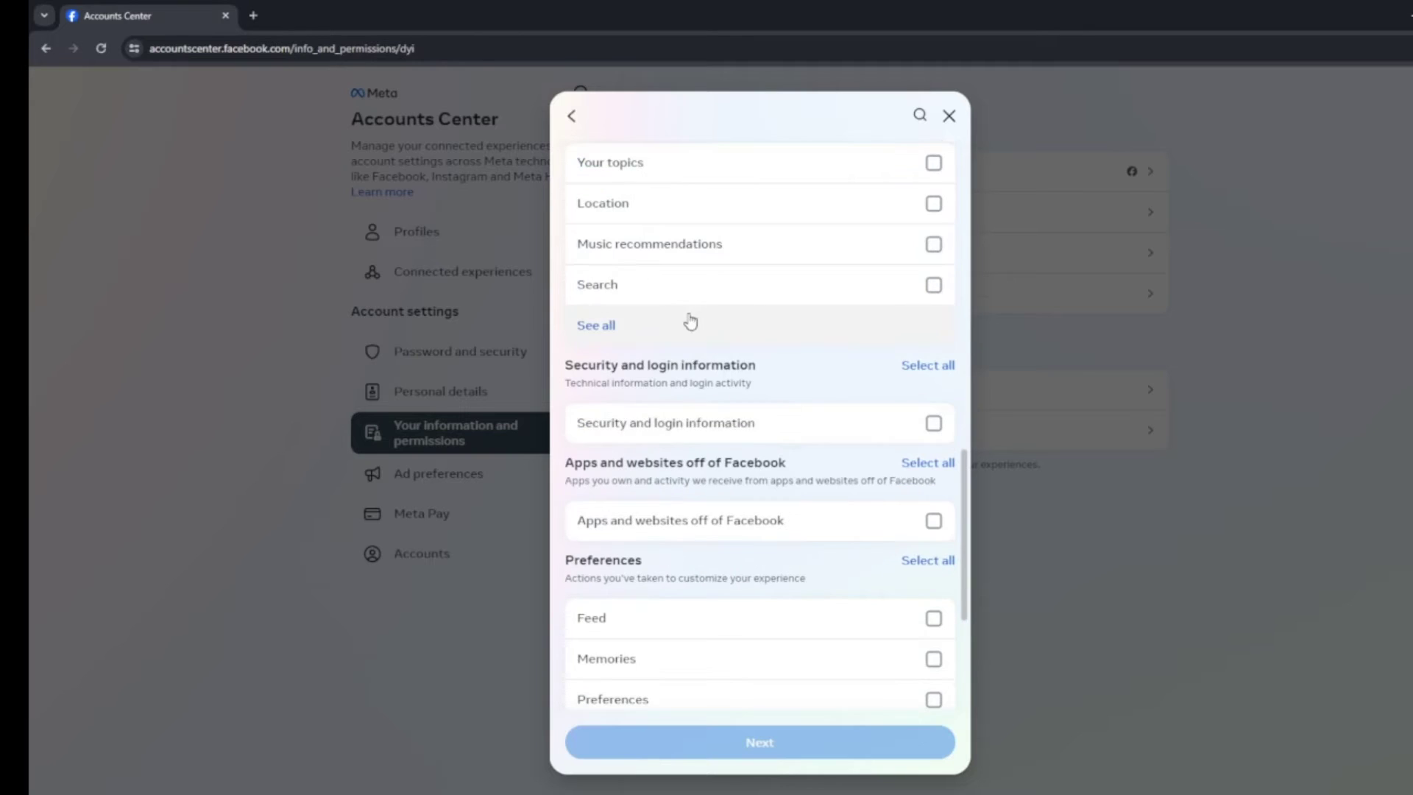
click(933, 423)
scroll(936, 435, down, 4)
click(933, 599)
click(842, 736)
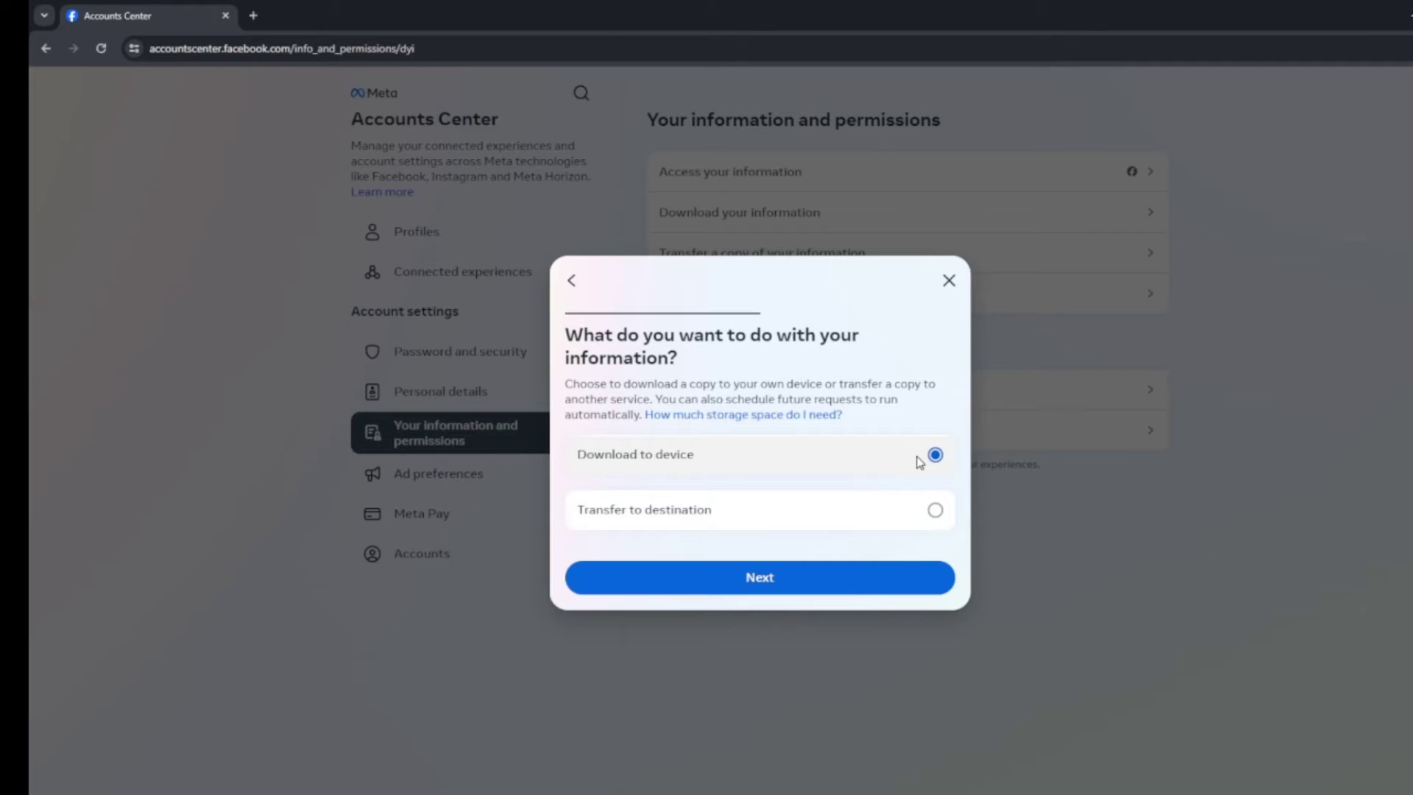
Cancel the download request and browse Accounts, Password and security, then Personal details.
click(955, 295)
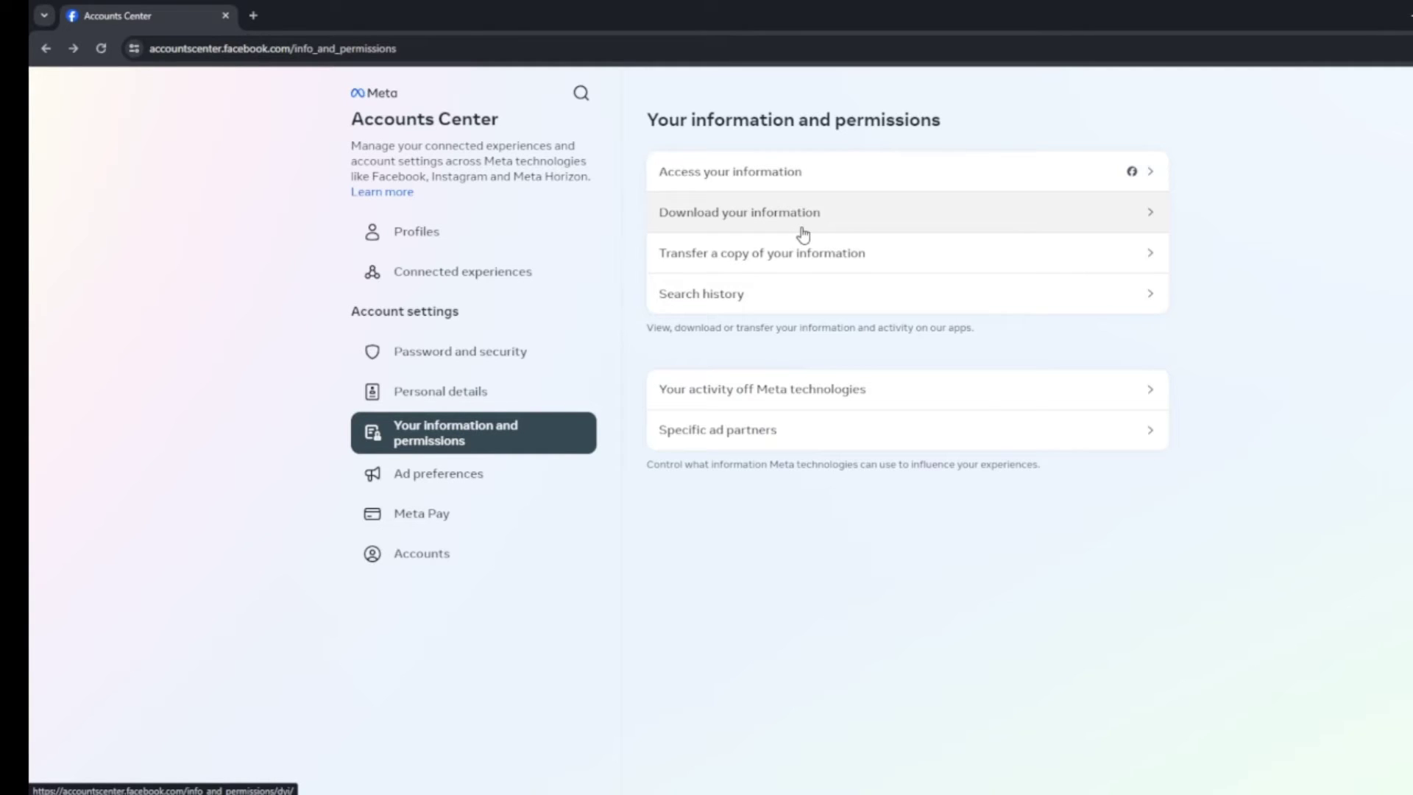
click(421, 557)
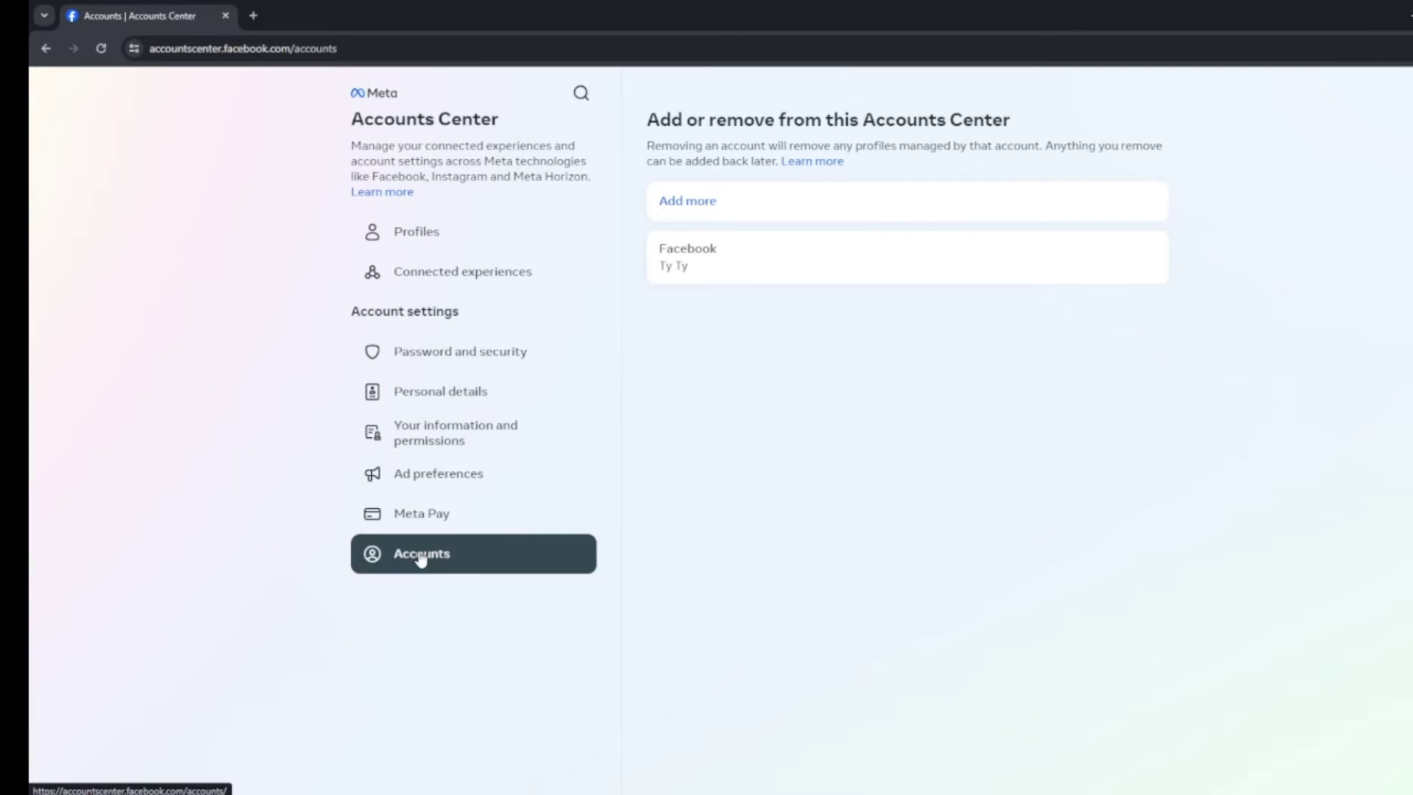
click(406, 352)
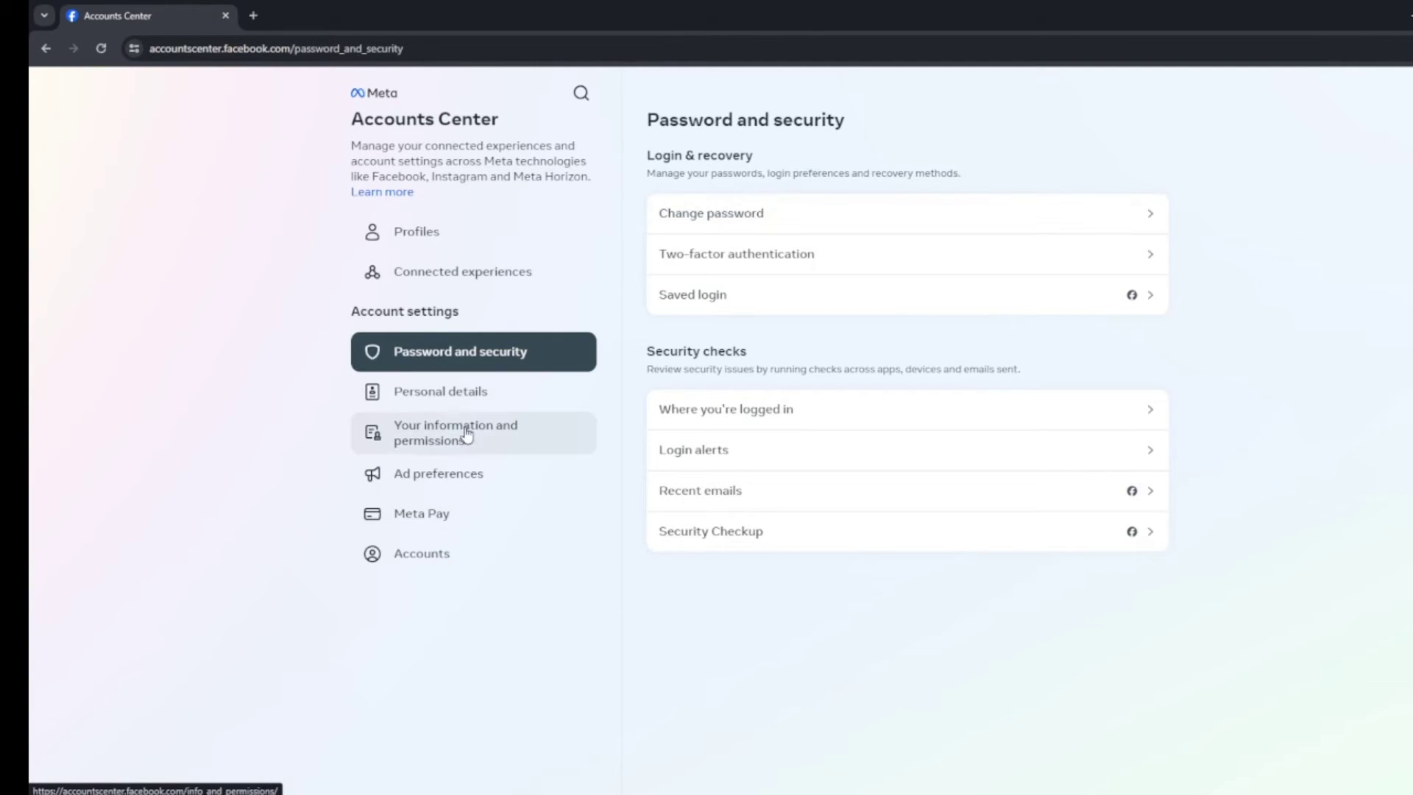
click(453, 402)
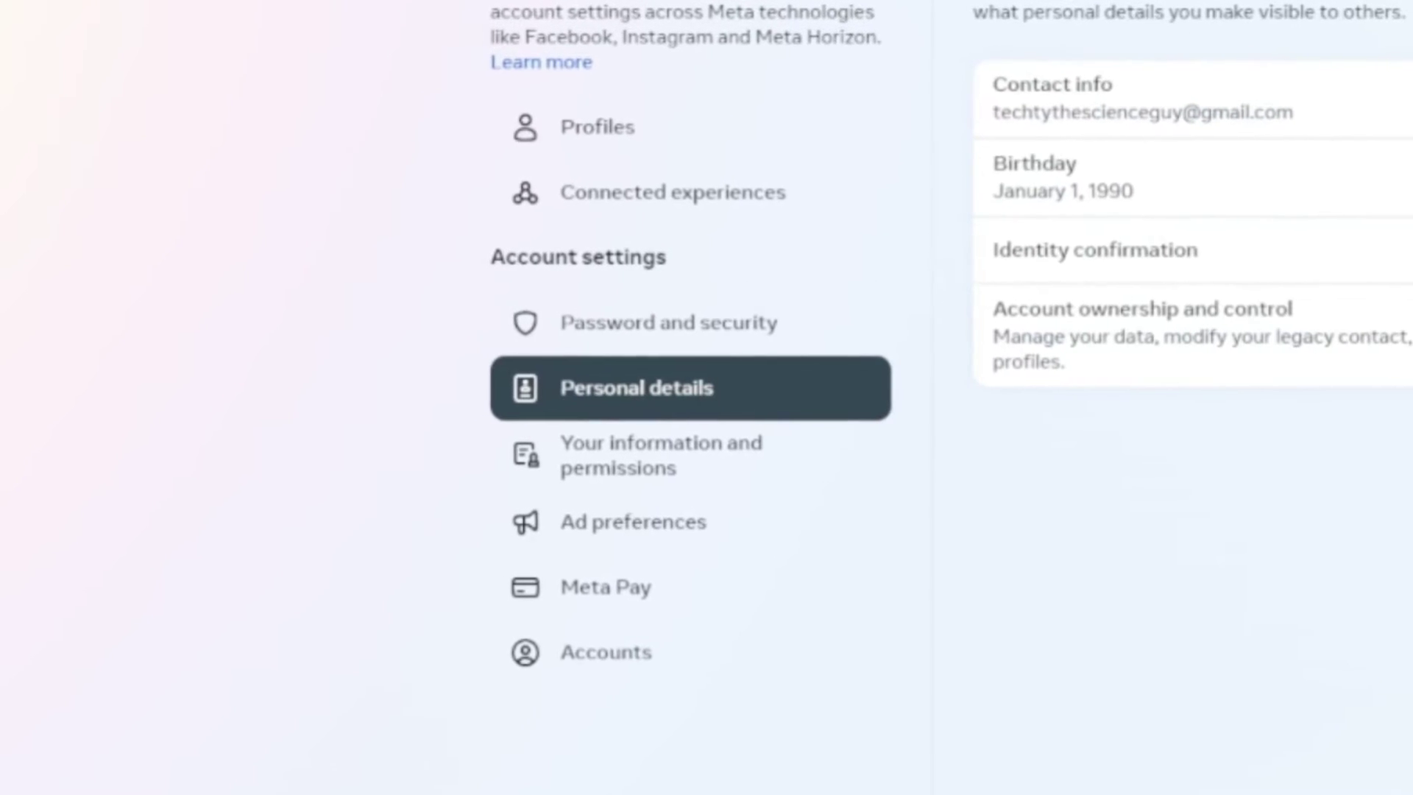
Reach 'Deactivation or deletion' via 'Account ownership and control' in Personal details.
click(1347, 378)
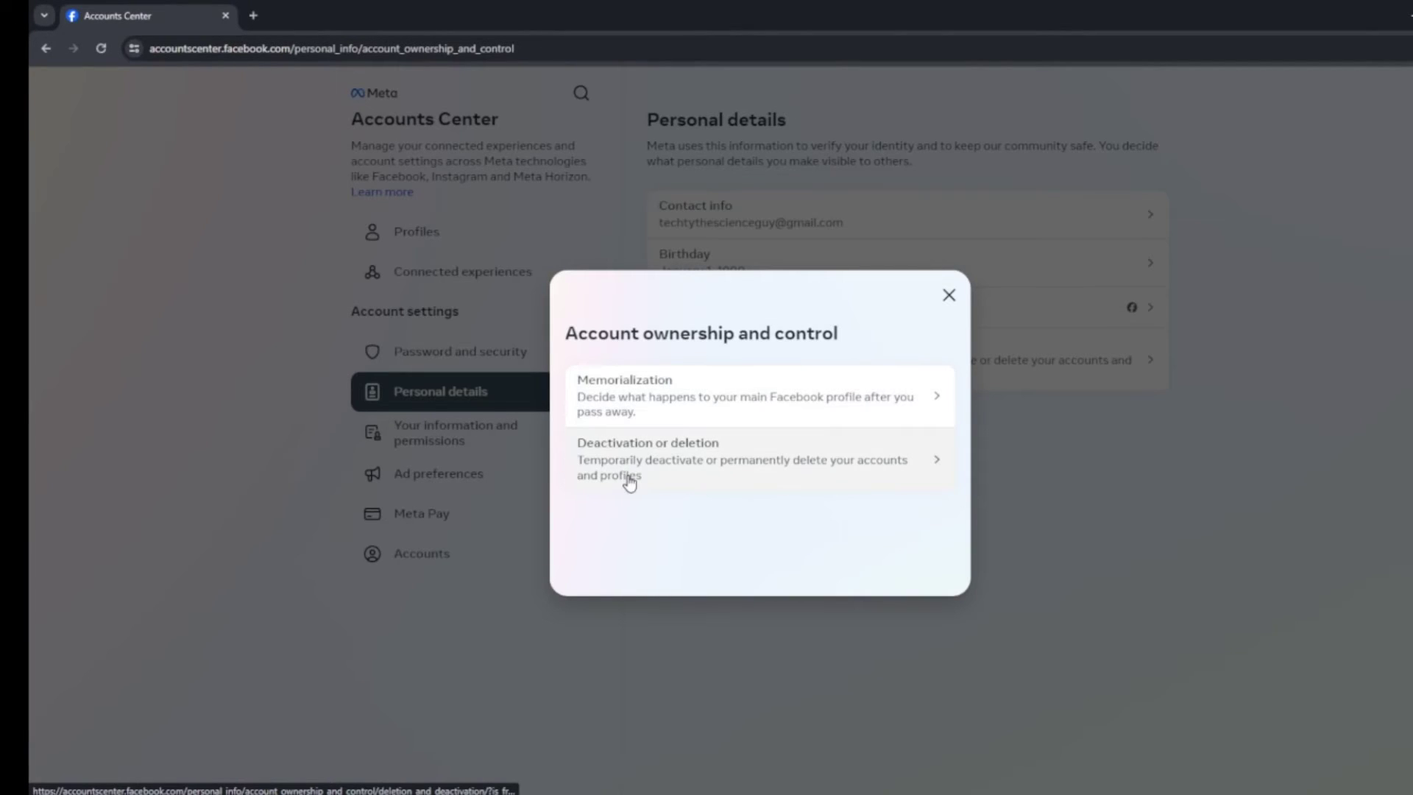
click(729, 479)
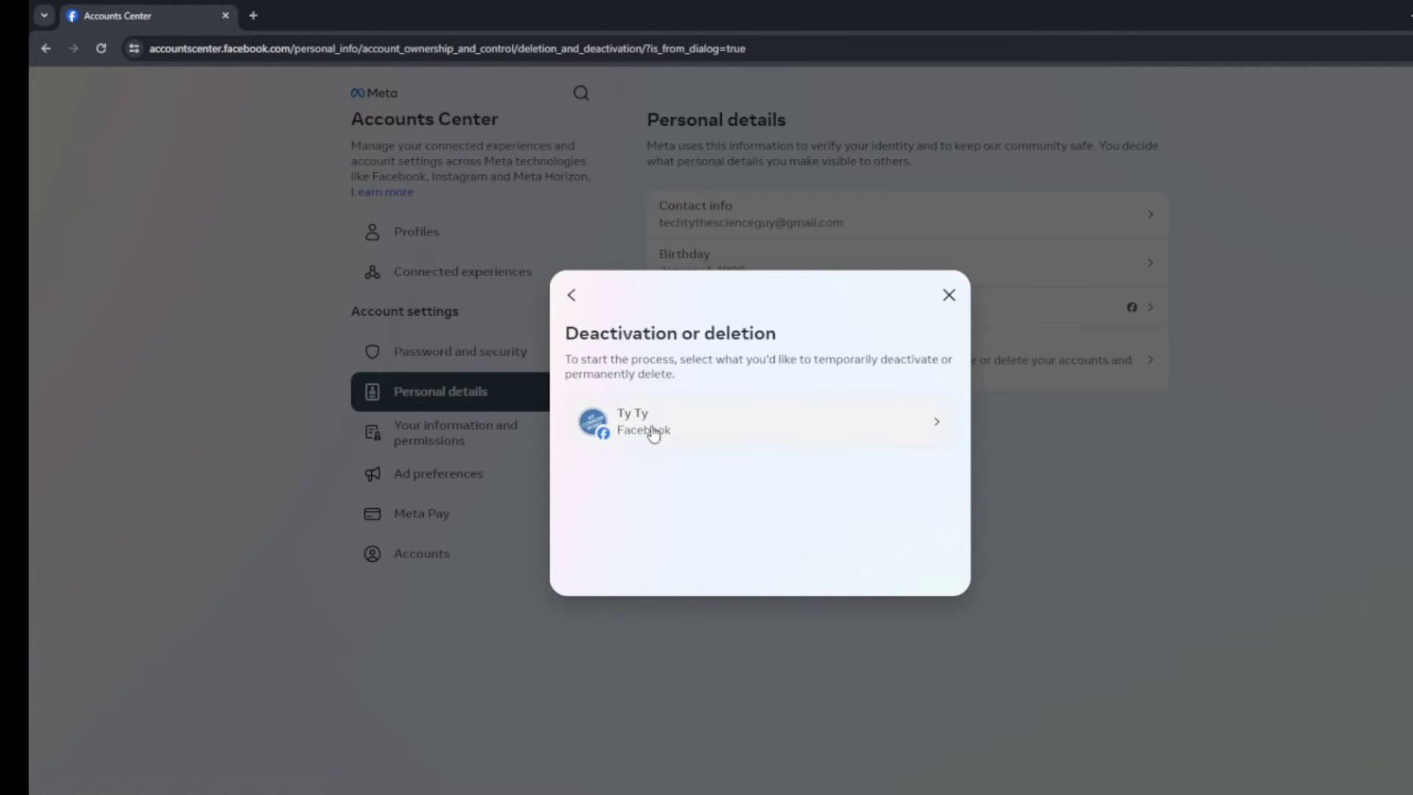
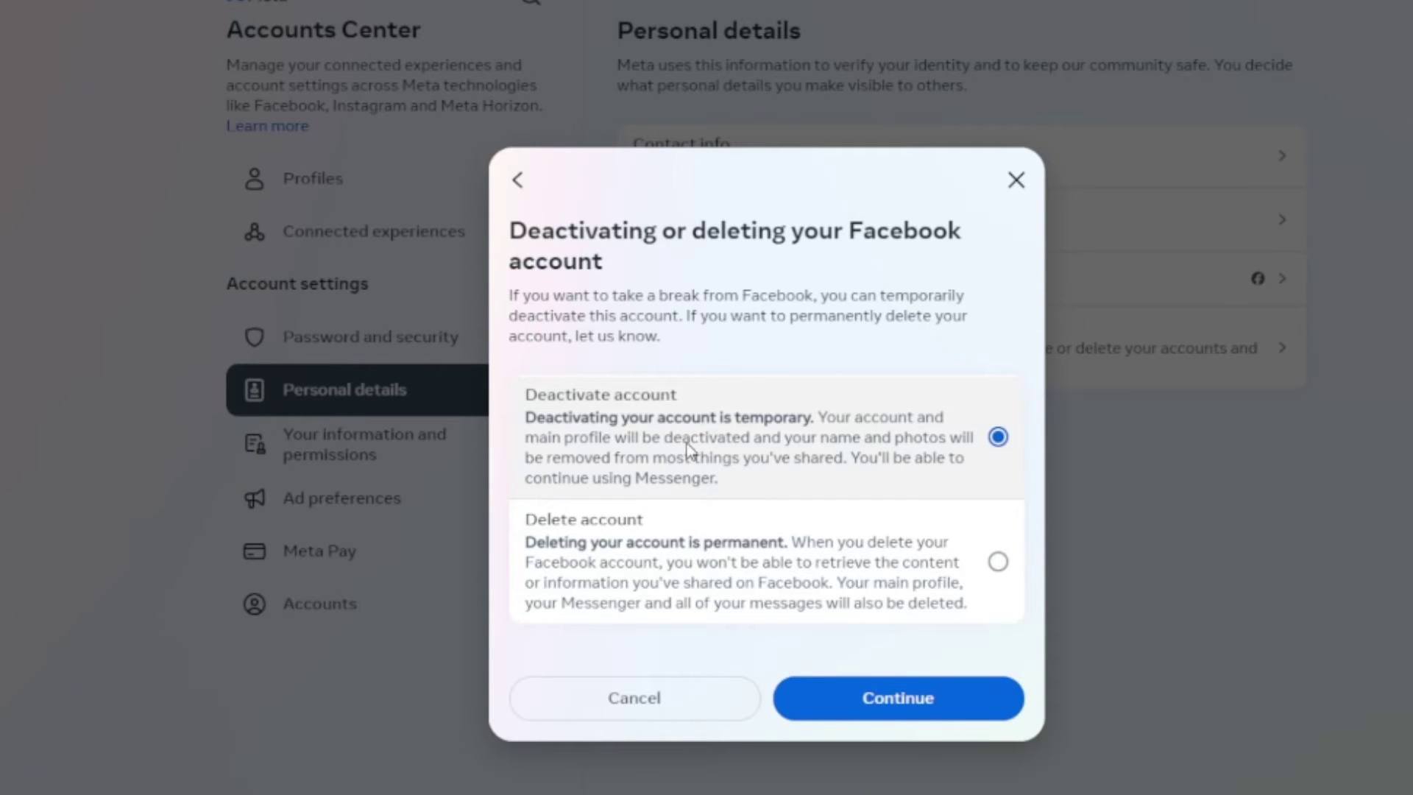
Continue with Deactivate account and confirm the account password to reach the reasons list.
click(883, 697)
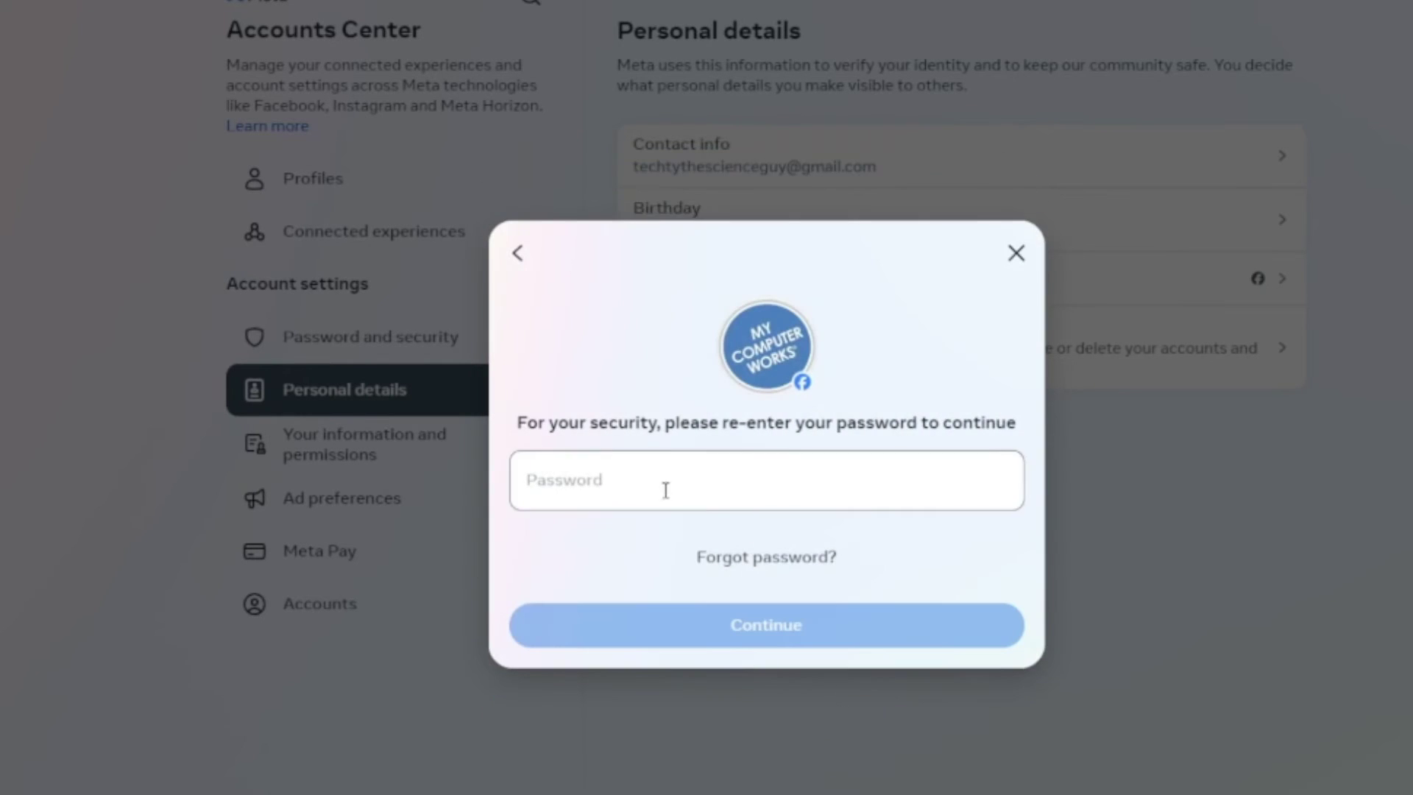
click(662, 494)
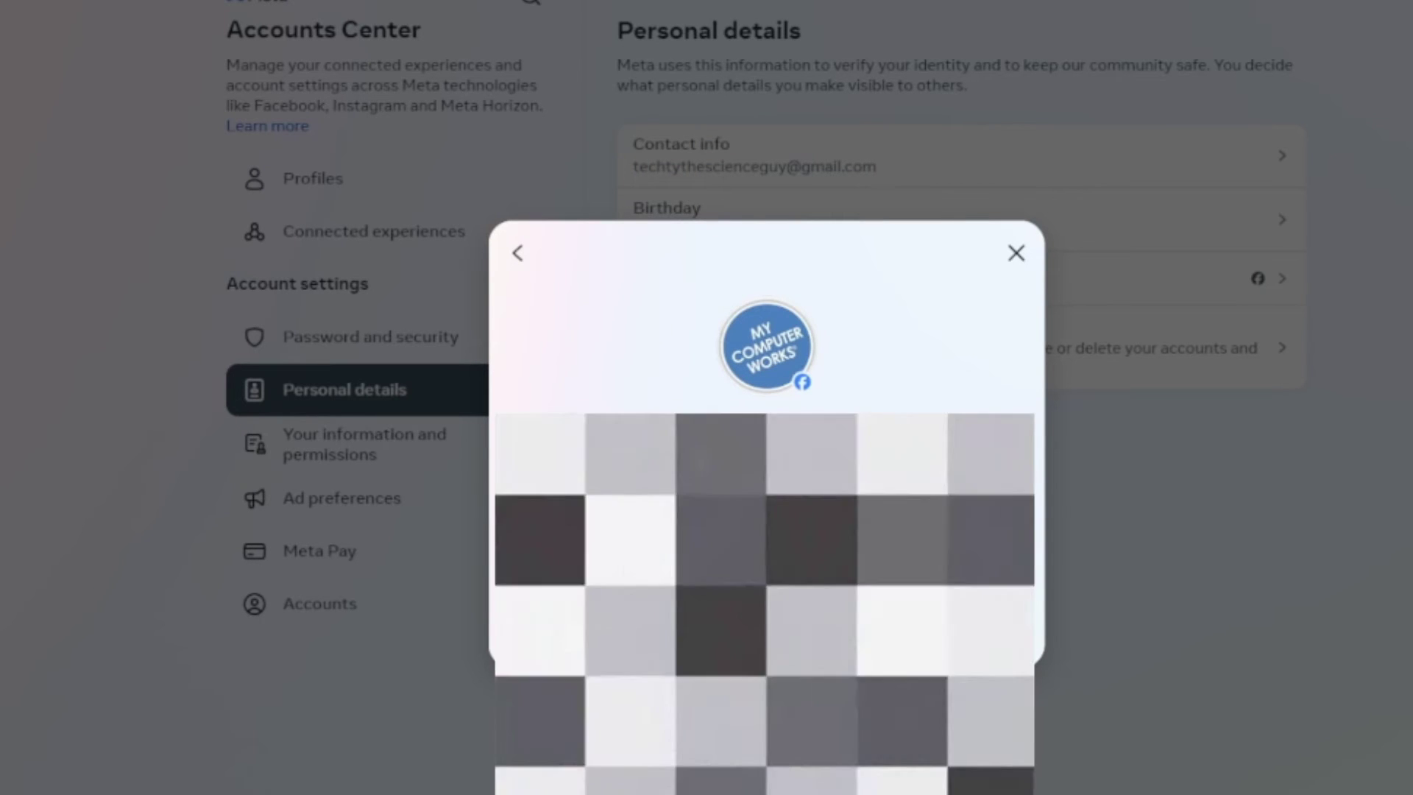
click(801, 626)
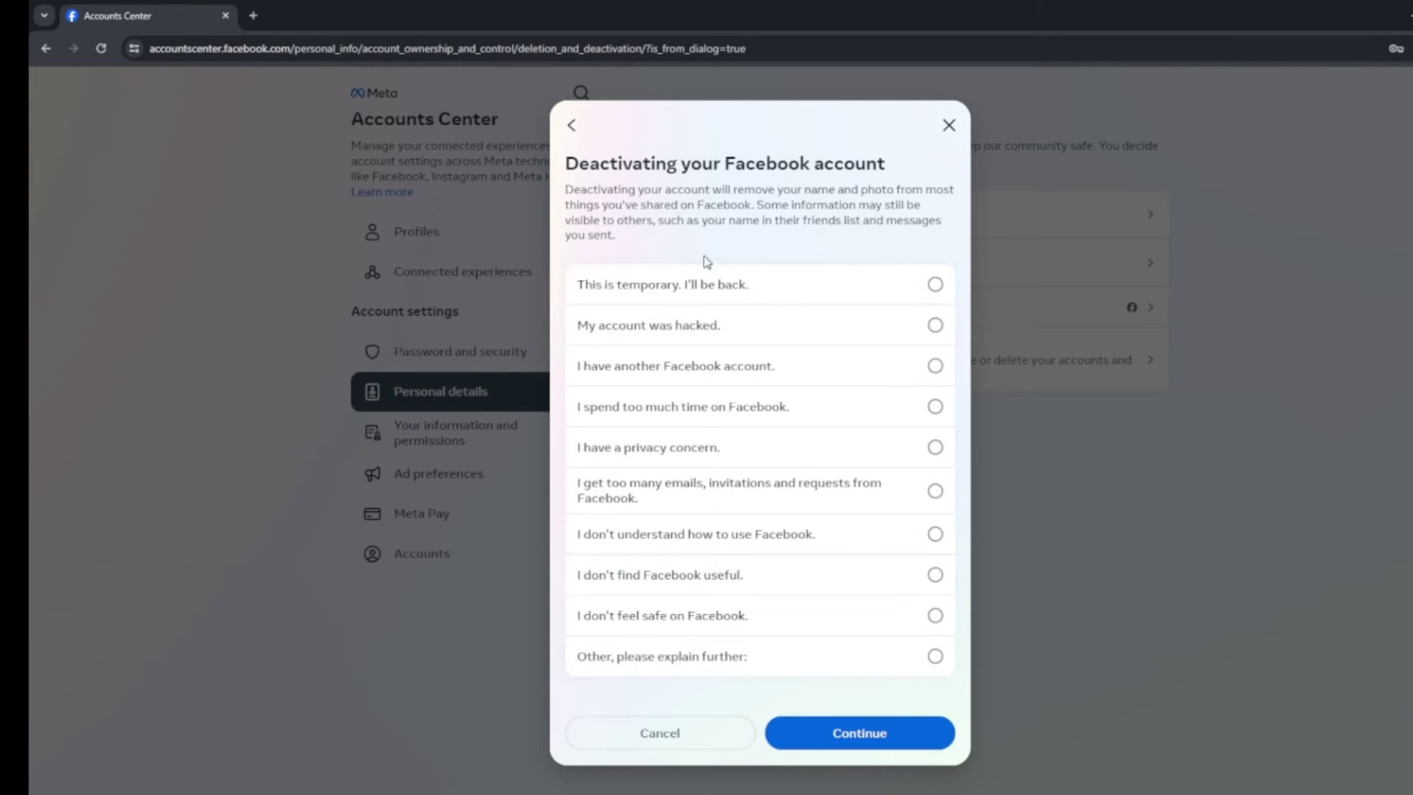
Go back from the deactivation reasons, choose Delete account, and pick 'I spend too much time on Facebook'.
click(780, 293)
click(568, 124)
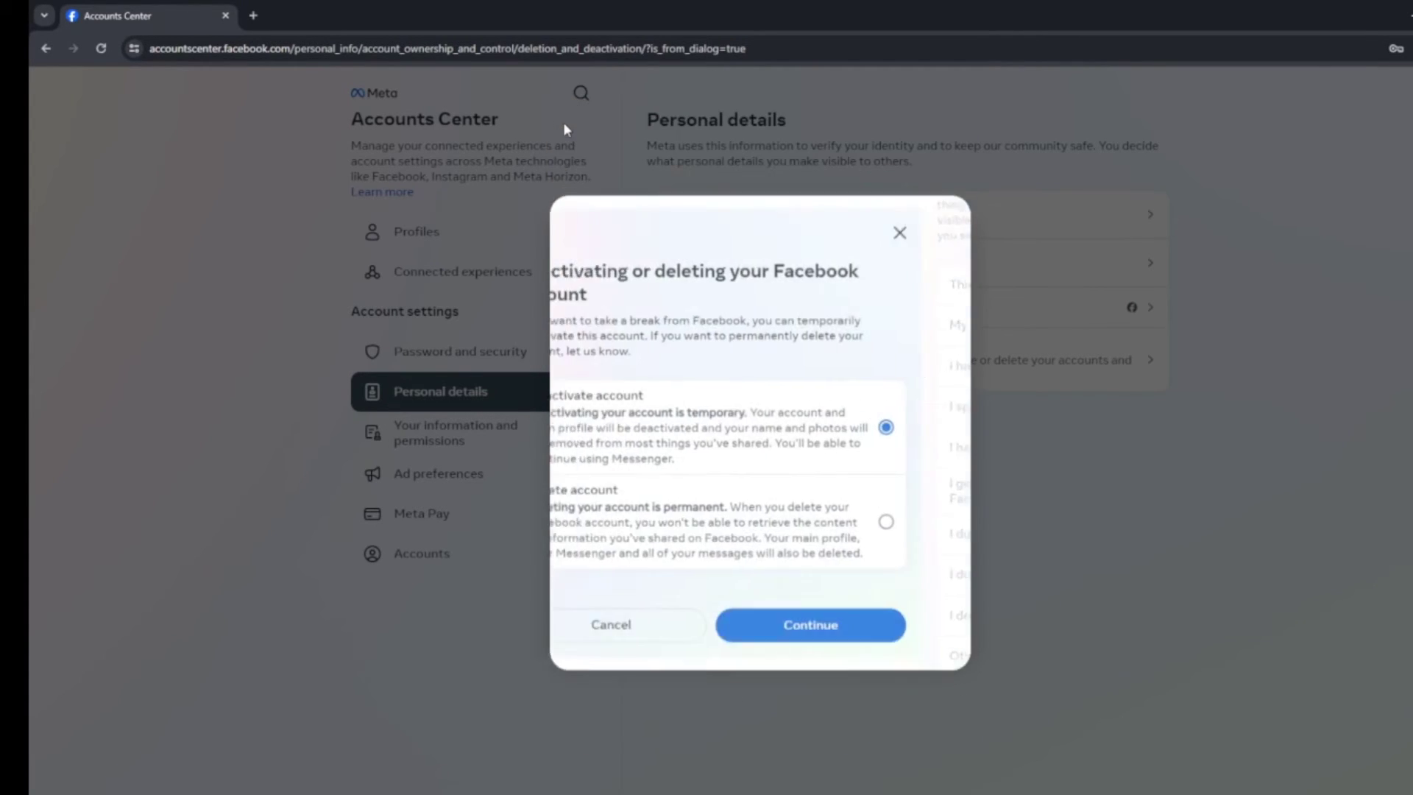
click(876, 529)
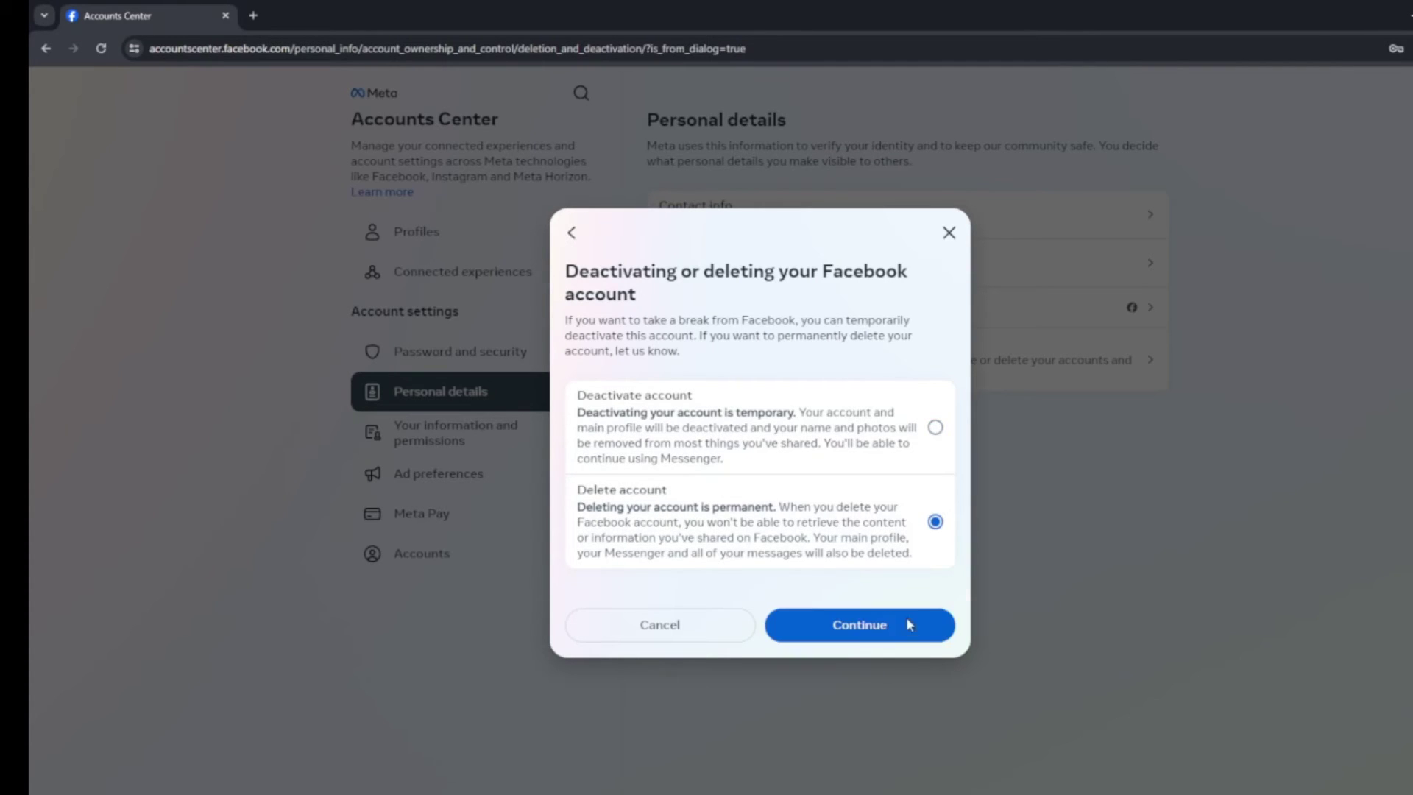
click(909, 626)
click(798, 381)
click(861, 624)
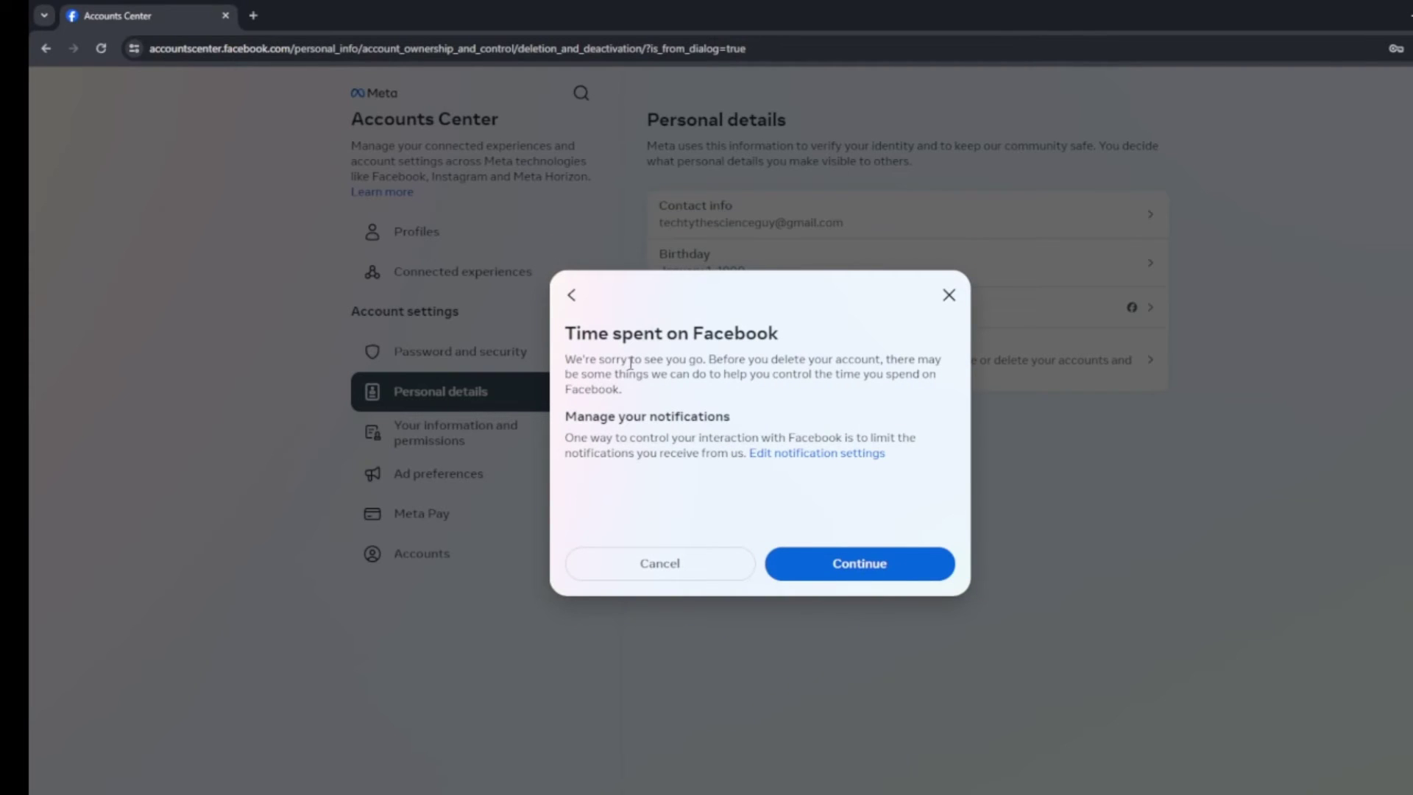
Review the Permanently delete account page, then close it without deleting.
click(870, 570)
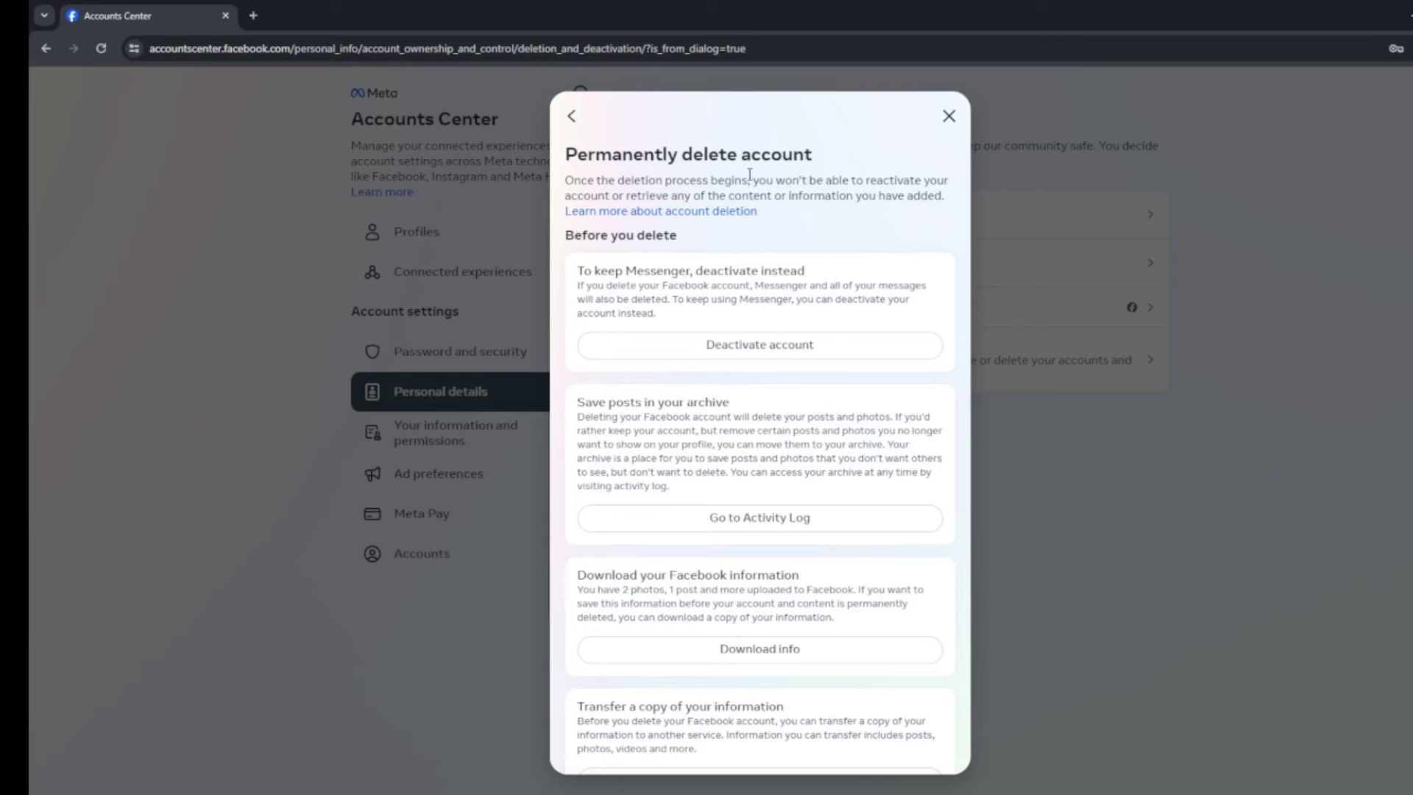
scroll(776, 344, down, 2)
scroll(867, 675, up, 2)
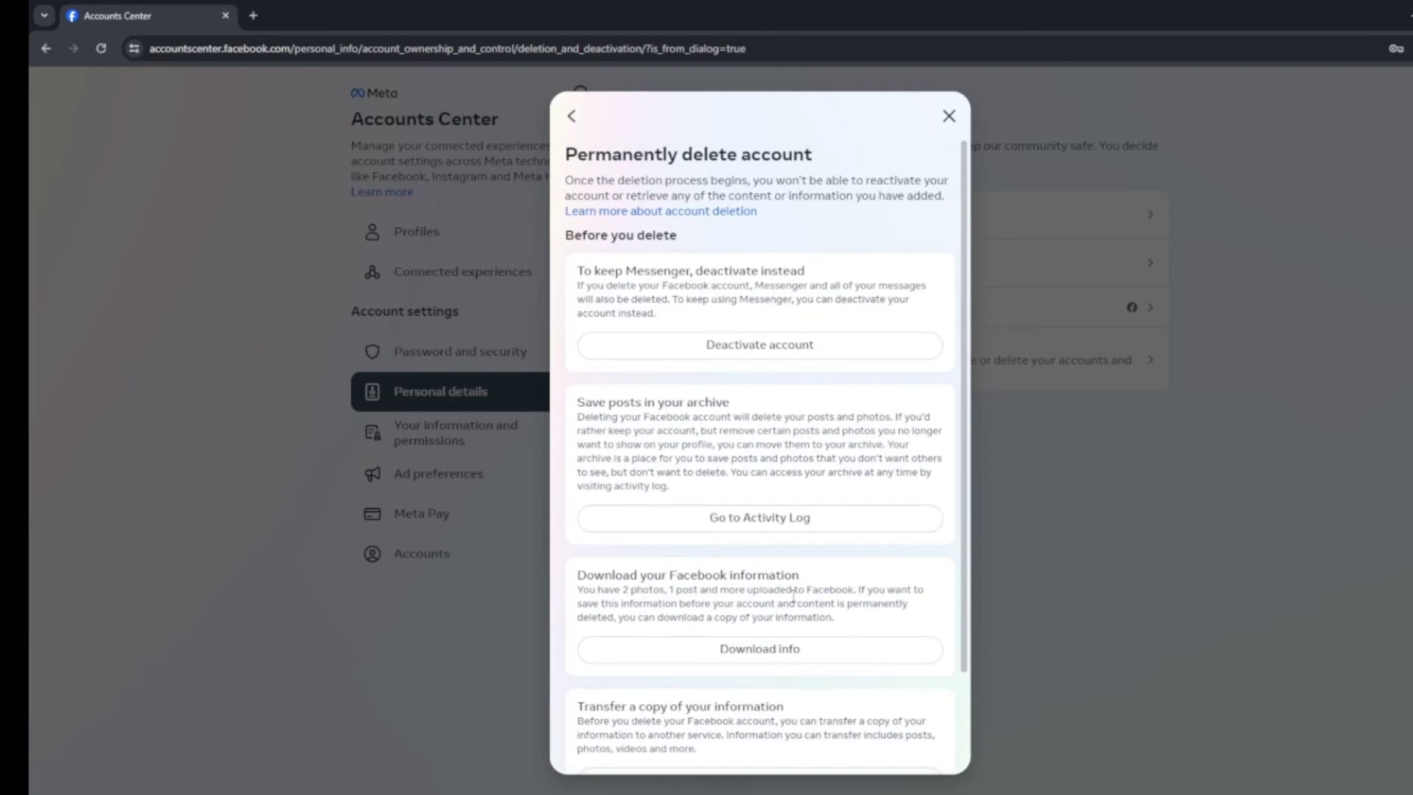
scroll(745, 468, down, 2)
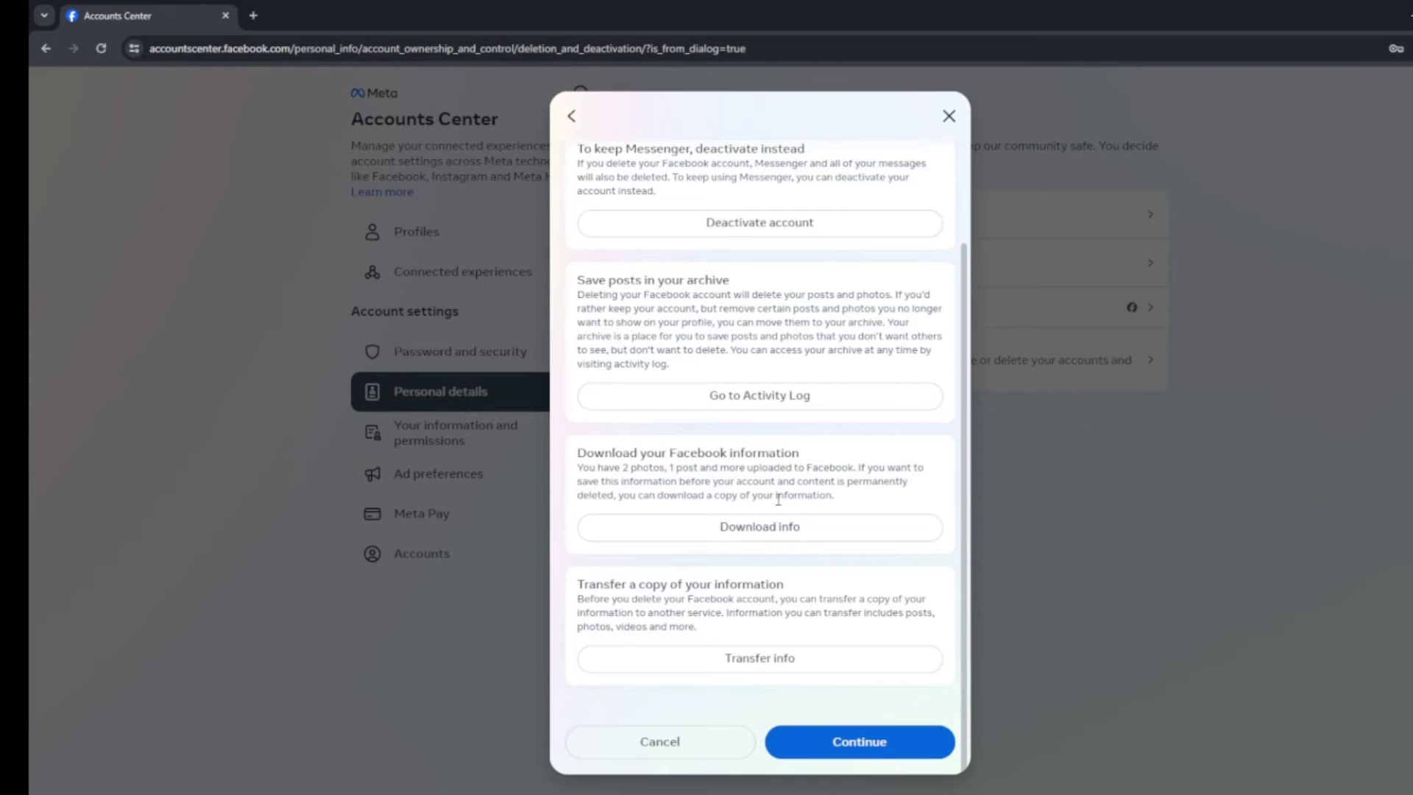
scroll(839, 538, up, 2)
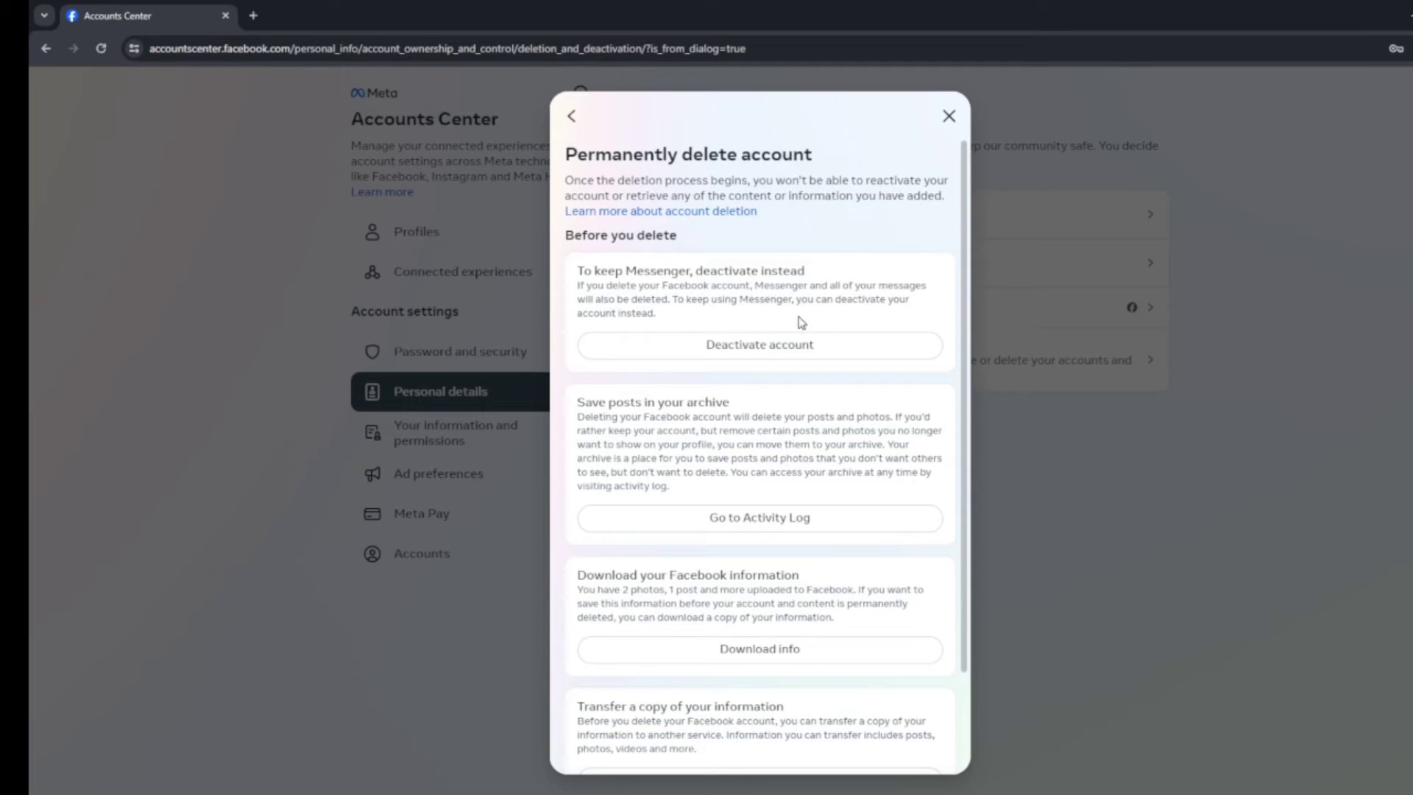
scroll(705, 356, down, 2)
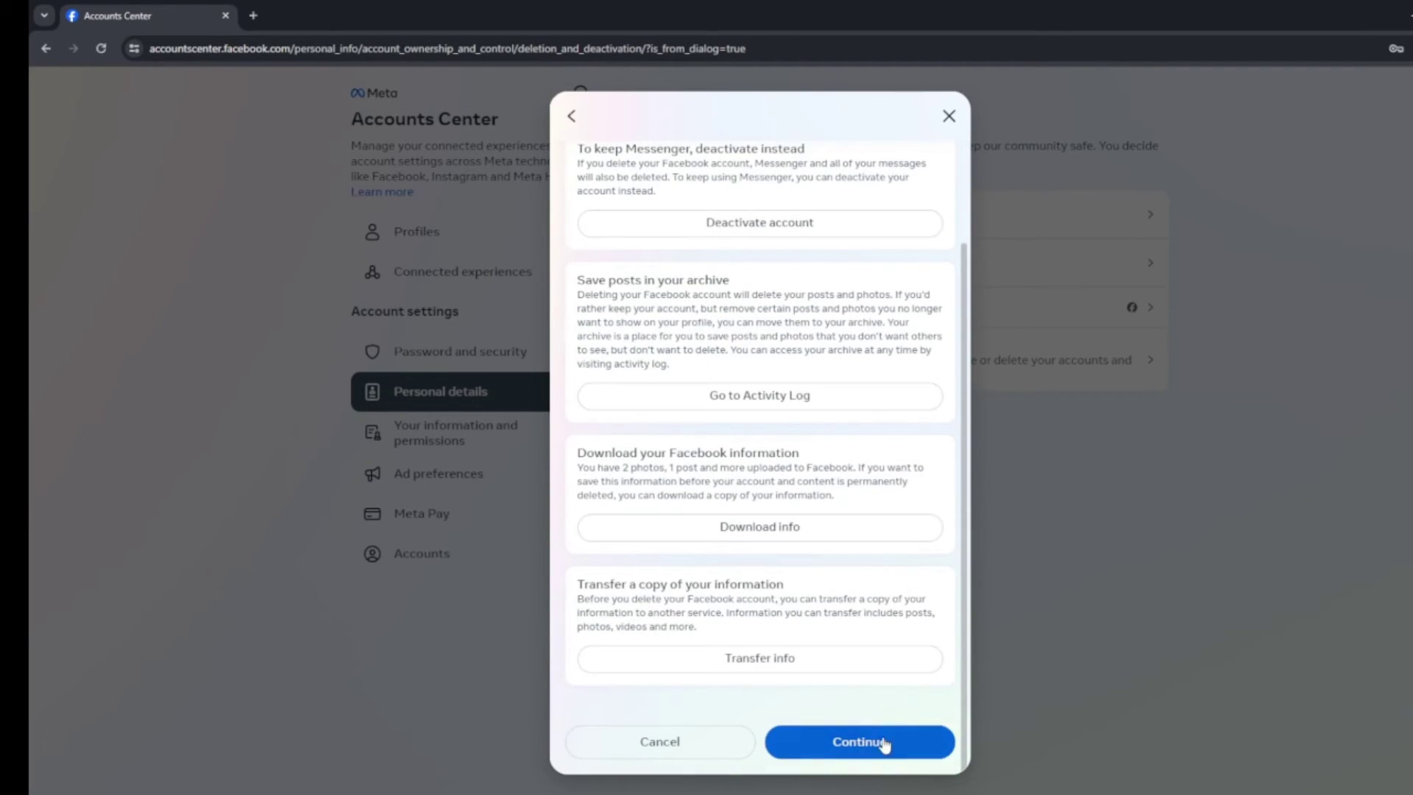
click(959, 115)
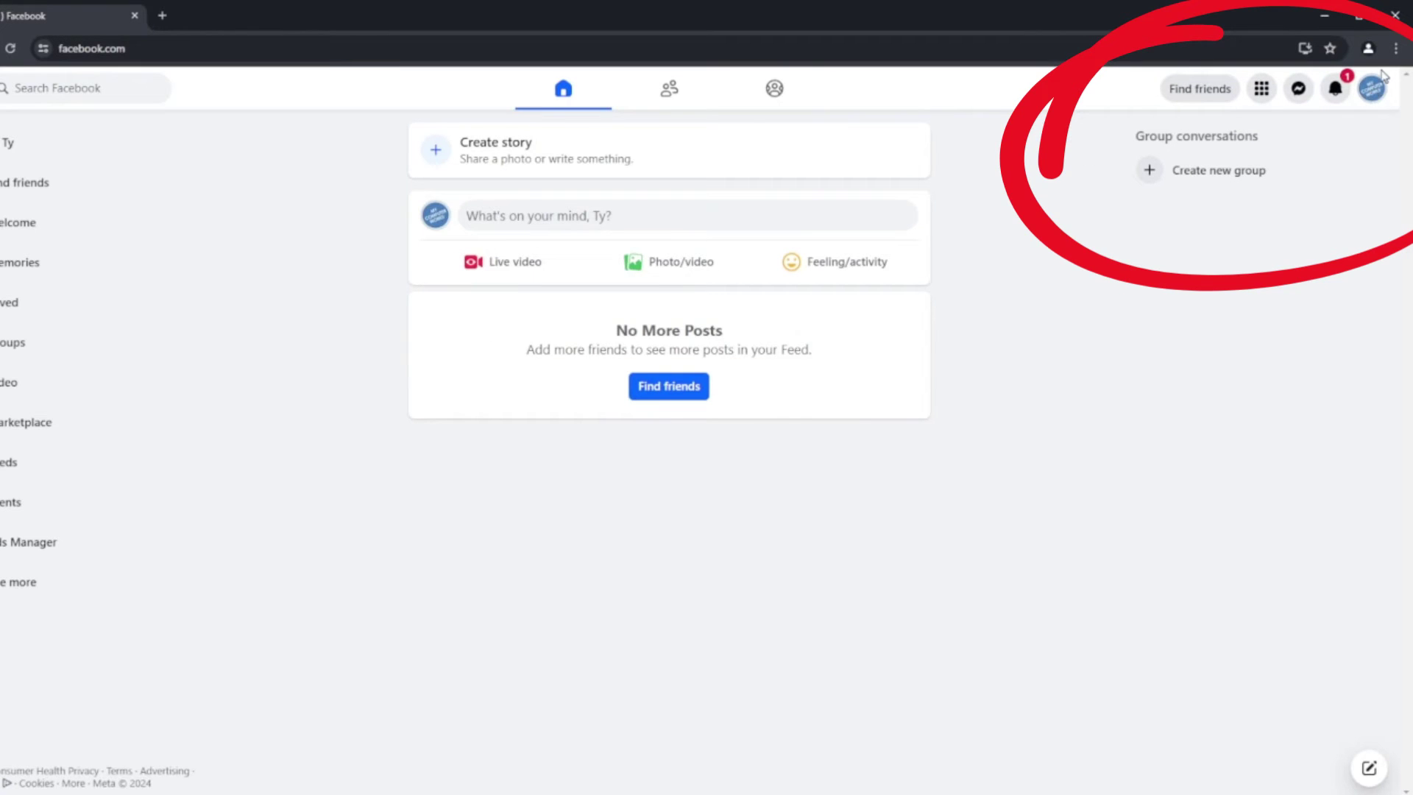
Open Accounts Center through the profile menu's Settings & privacy > Settings.
click(1373, 94)
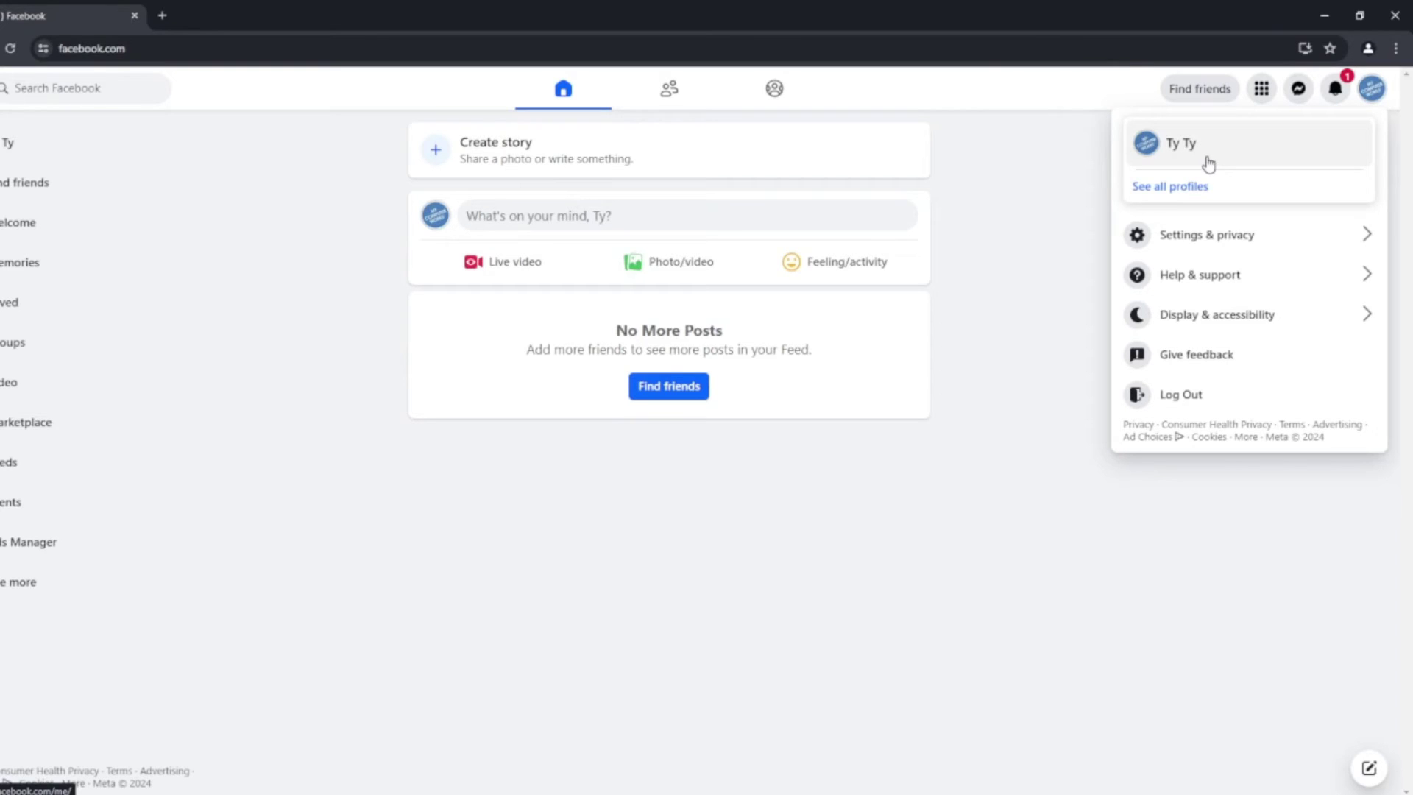
click(1220, 249)
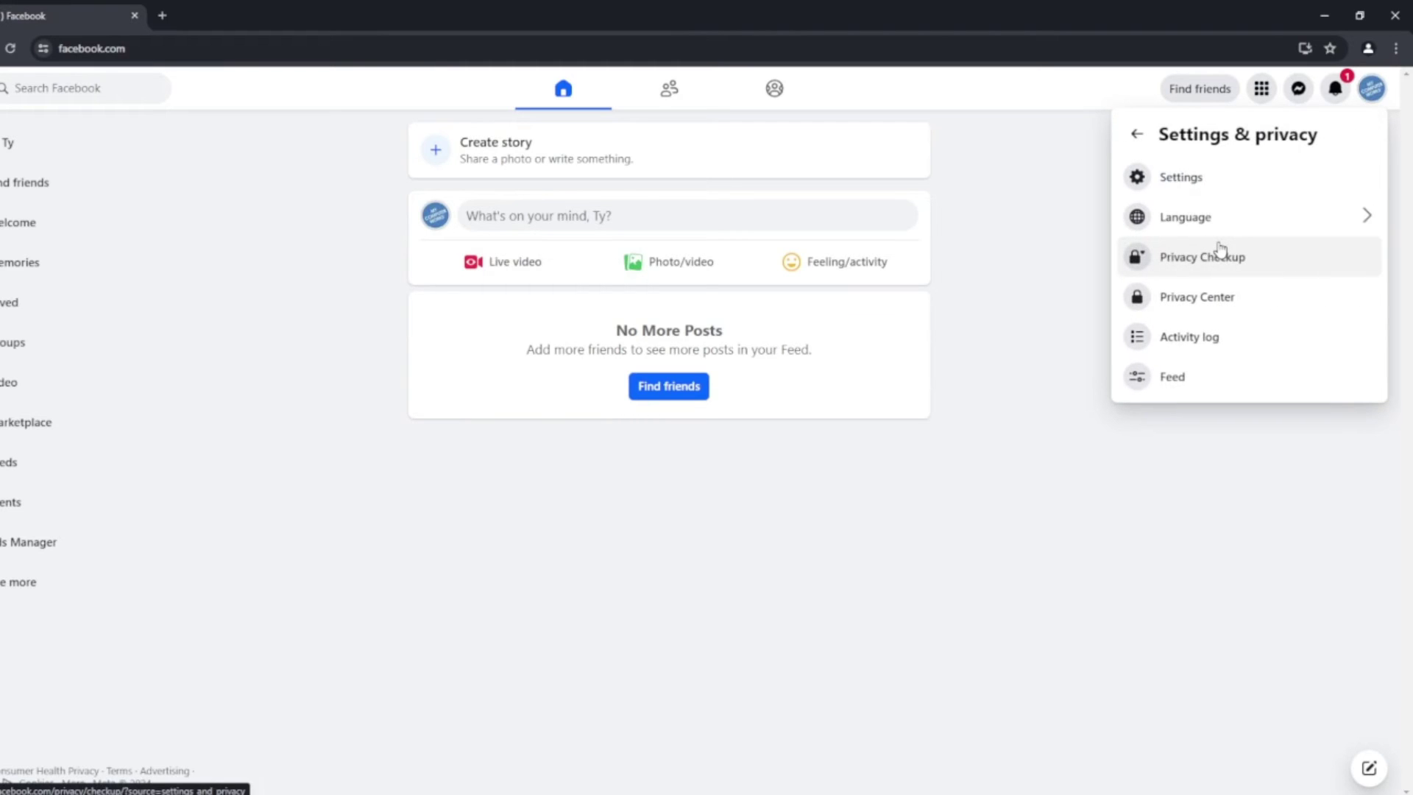
click(1209, 193)
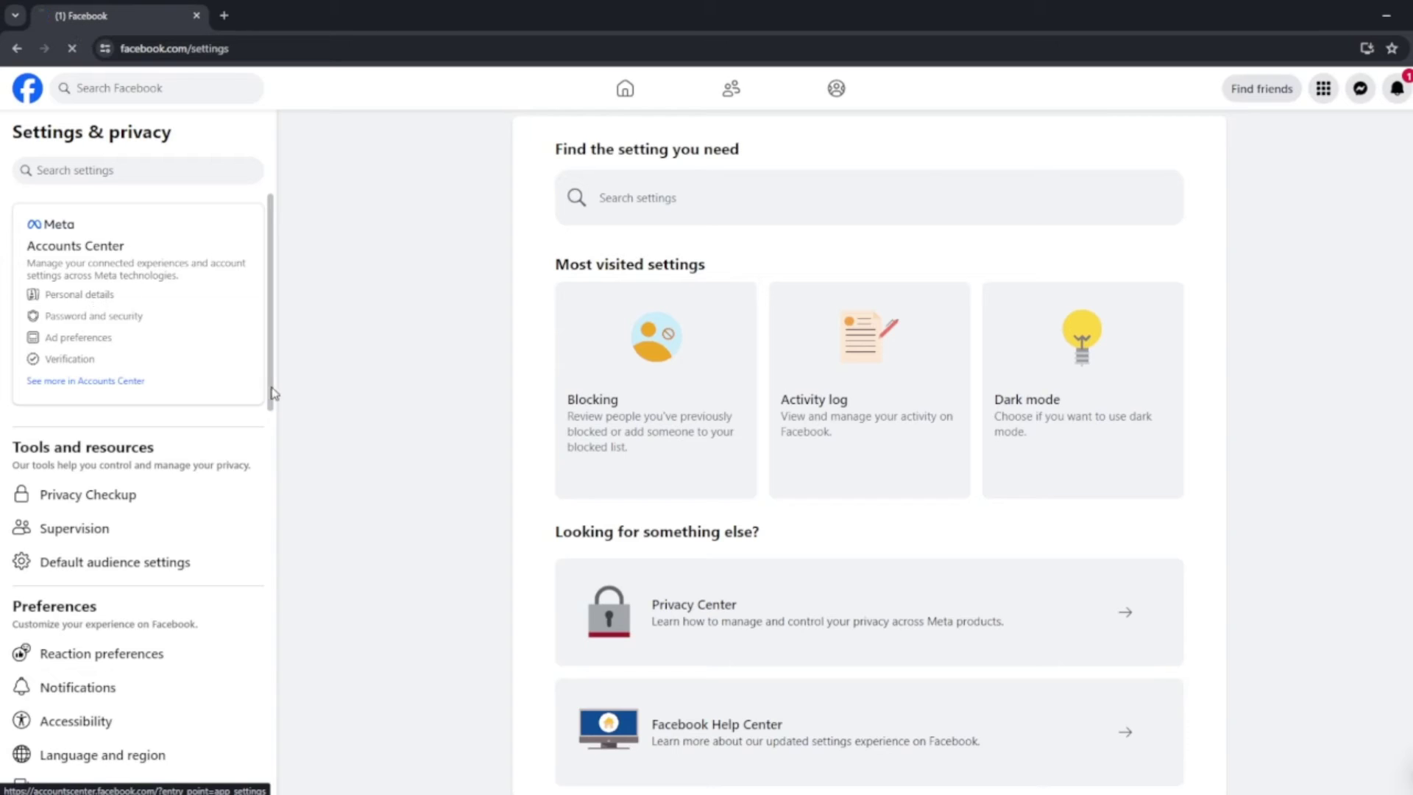
click(242, 372)
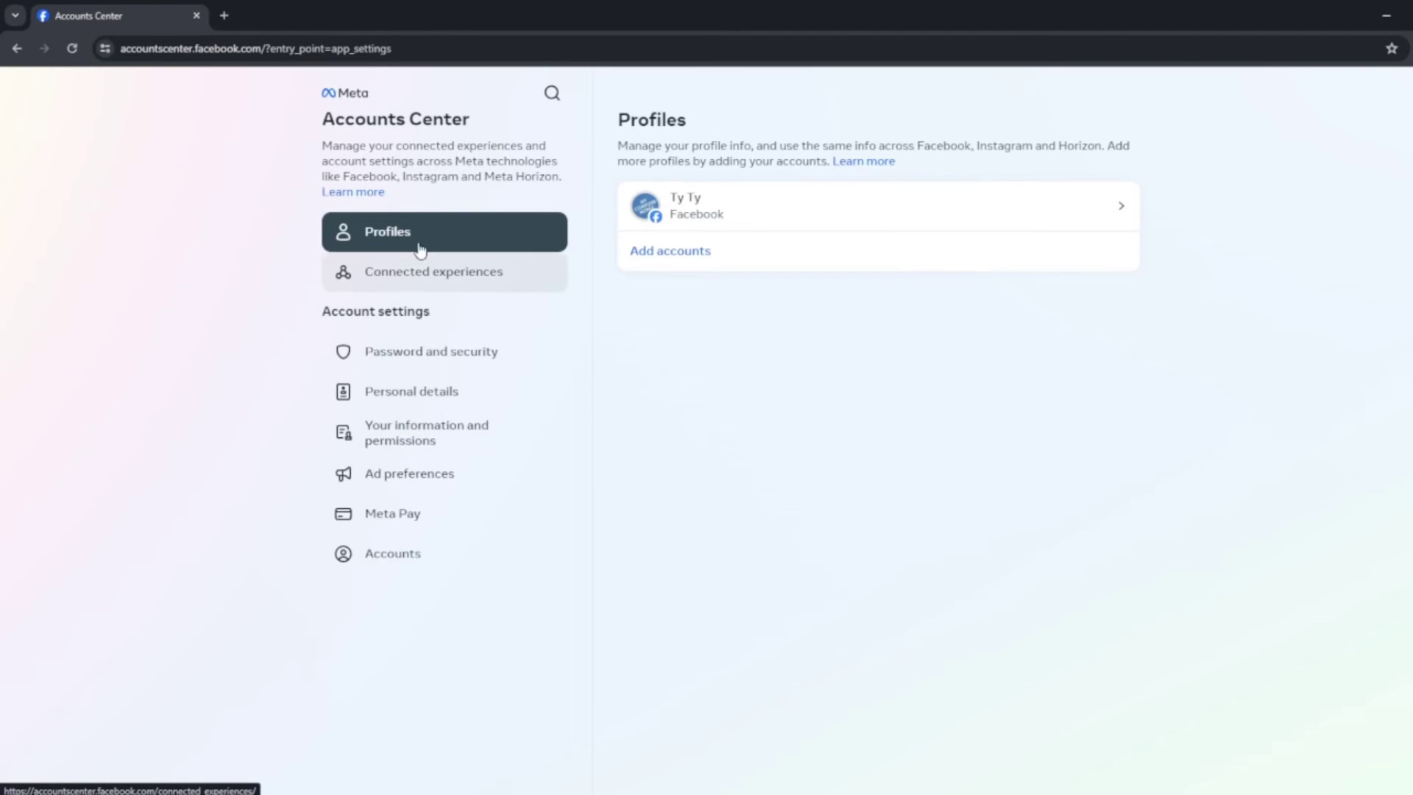
Go to Personal details > Account ownership and control > Deactivation or deletion for the Facebook account.
click(444, 398)
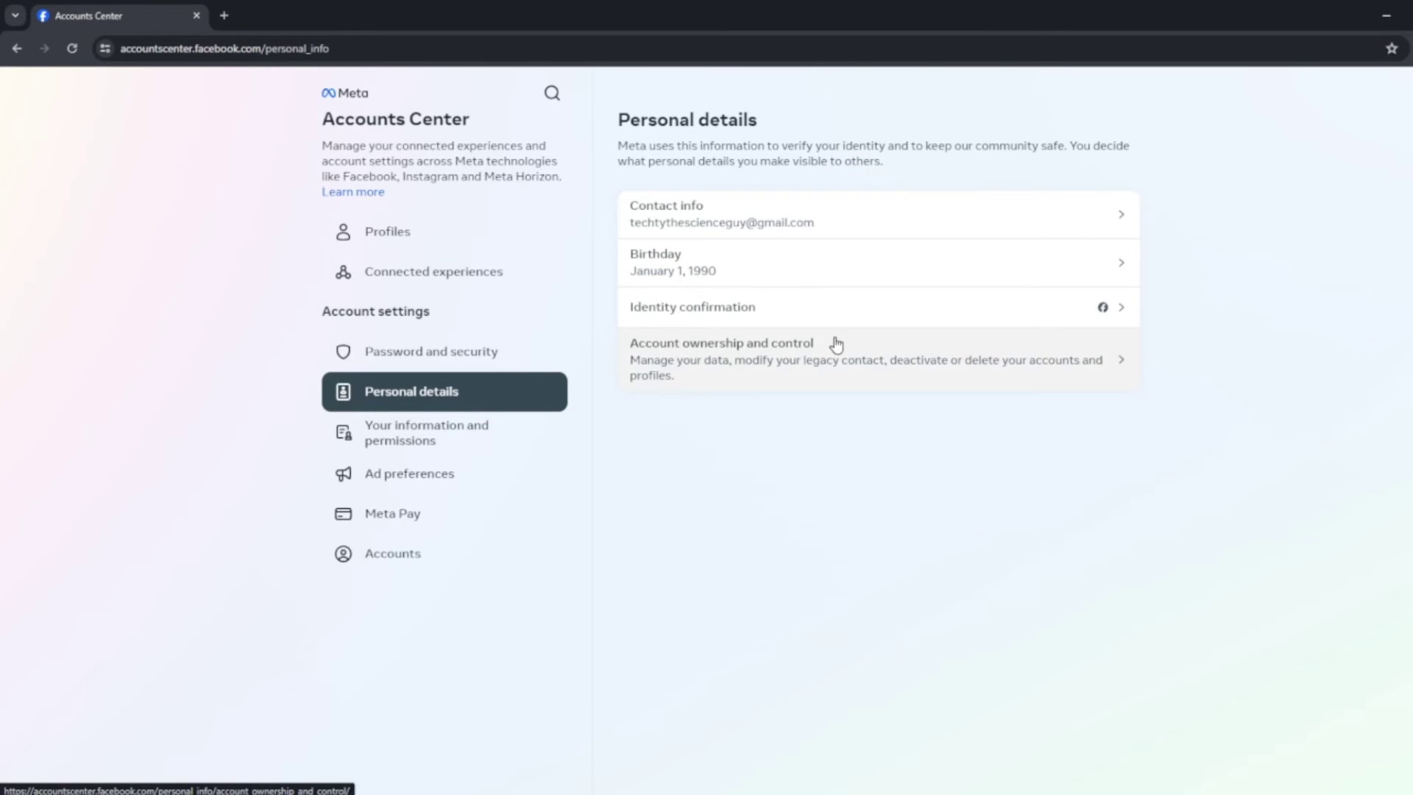
click(859, 364)
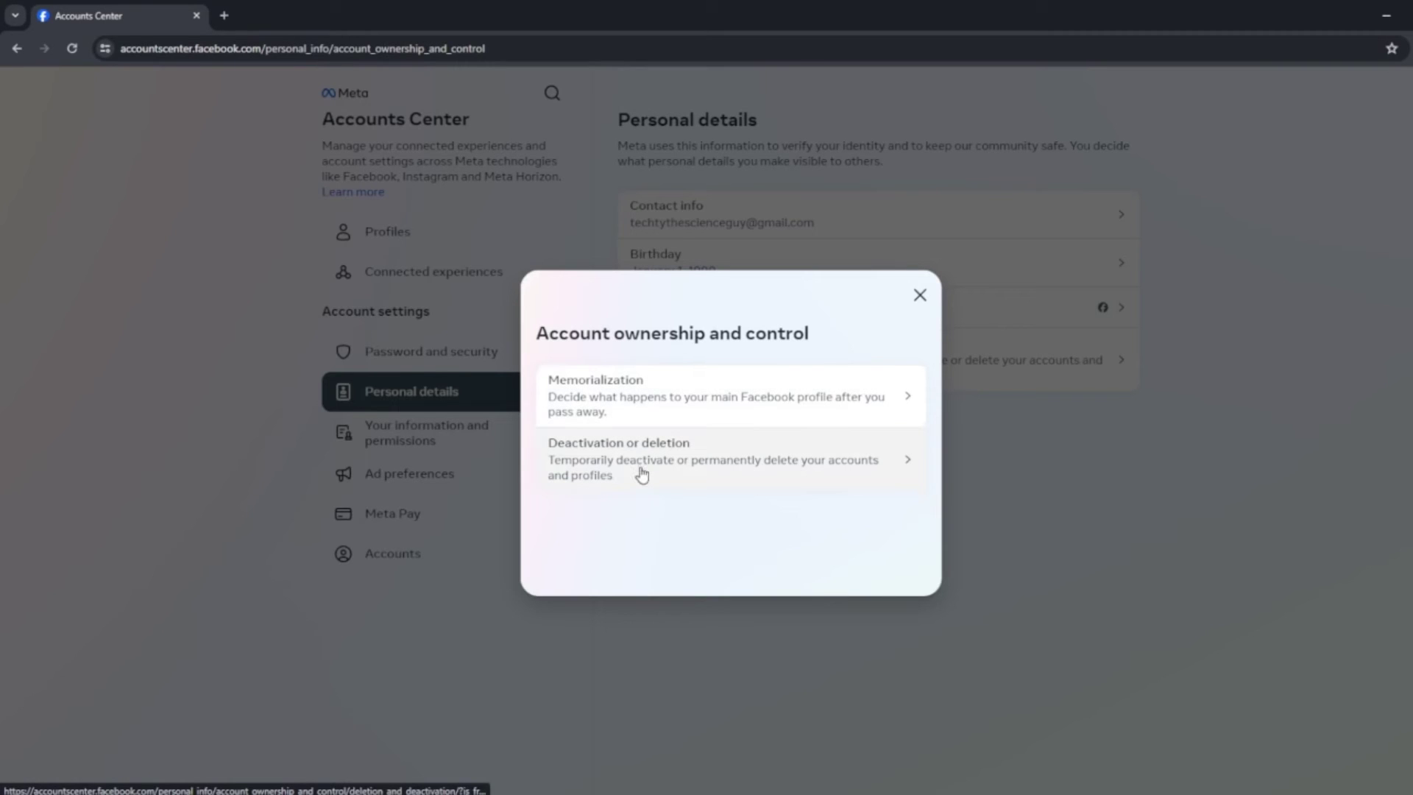
click(713, 480)
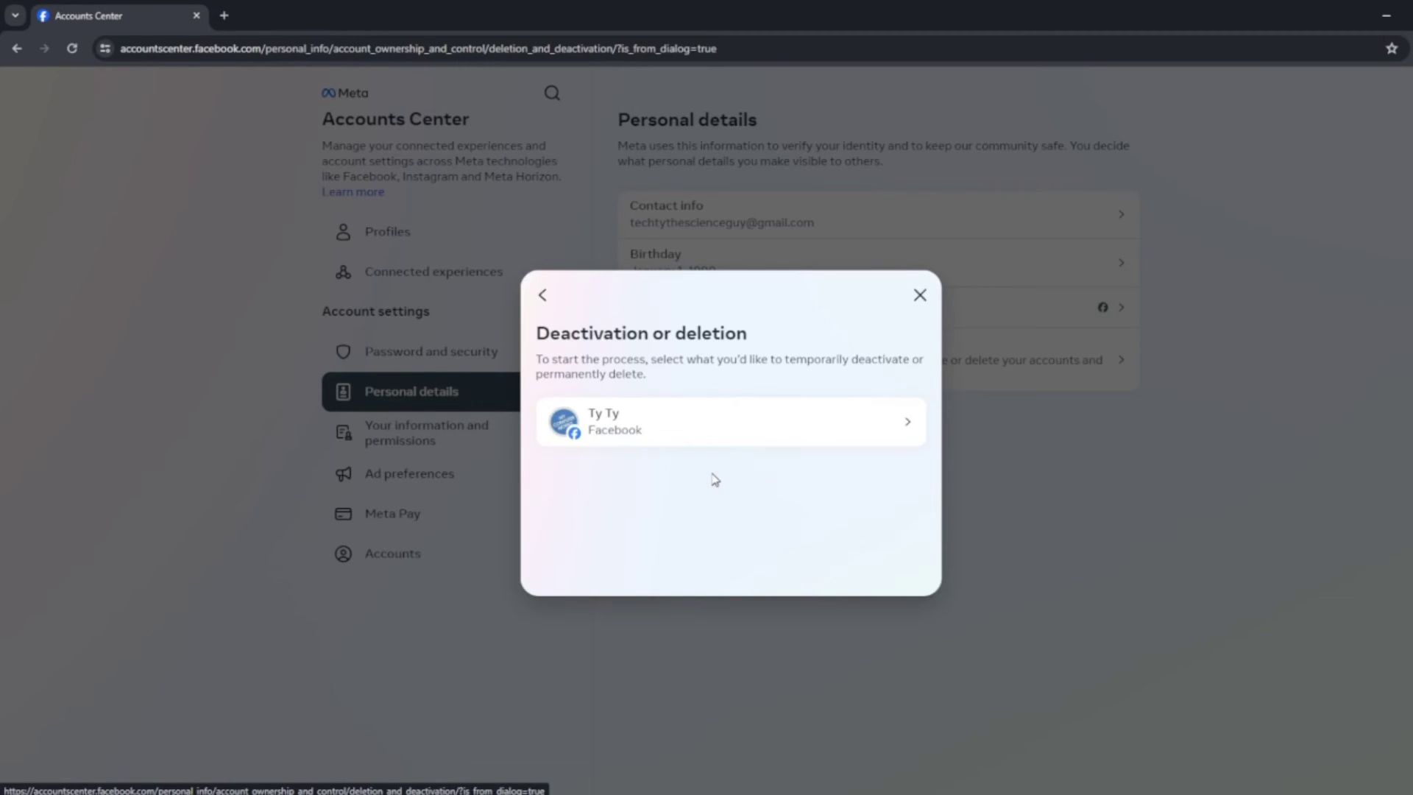
click(720, 425)
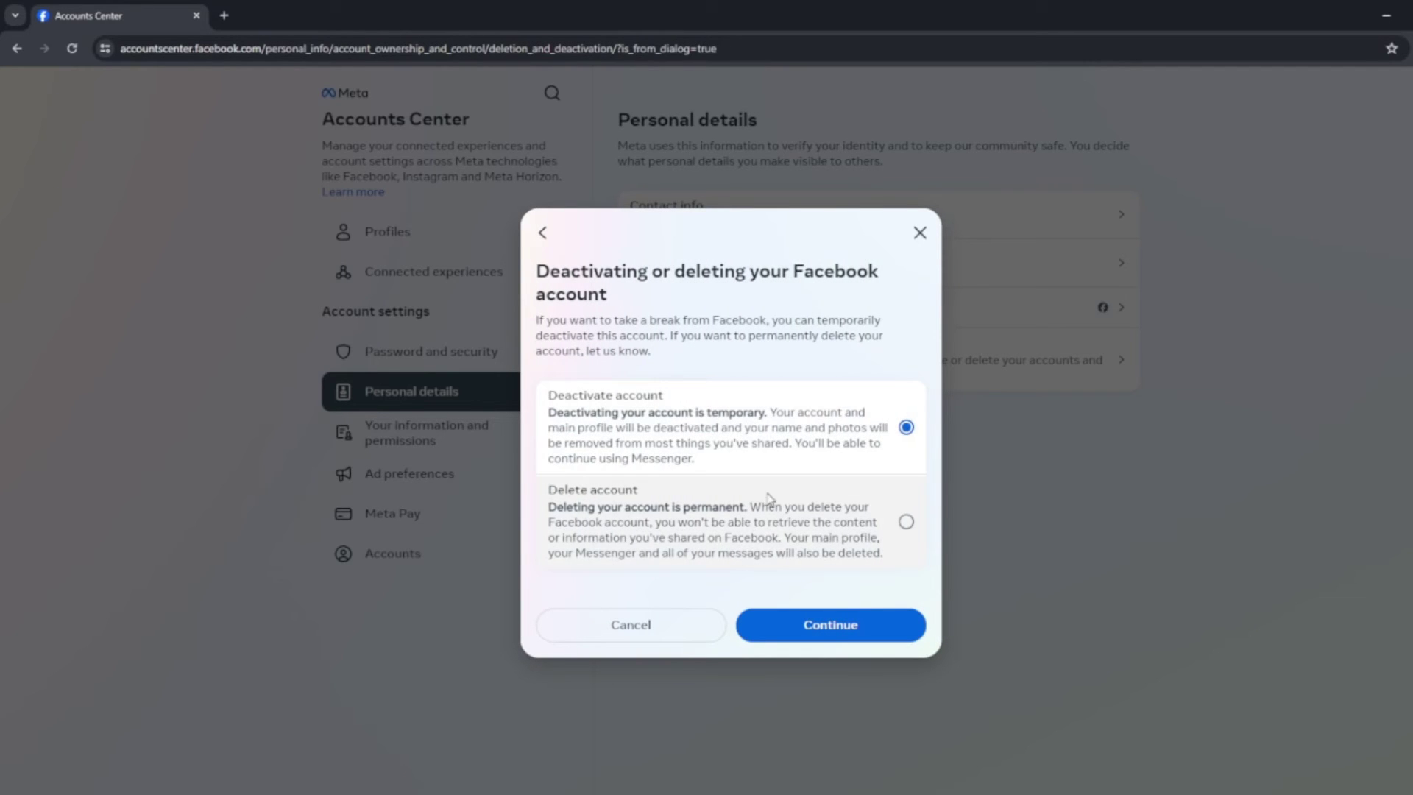
Toggle between Delete and Deactivate, close the dialog unchanged, and open a new browser tab.
click(851, 556)
click(824, 430)
click(832, 559)
click(813, 446)
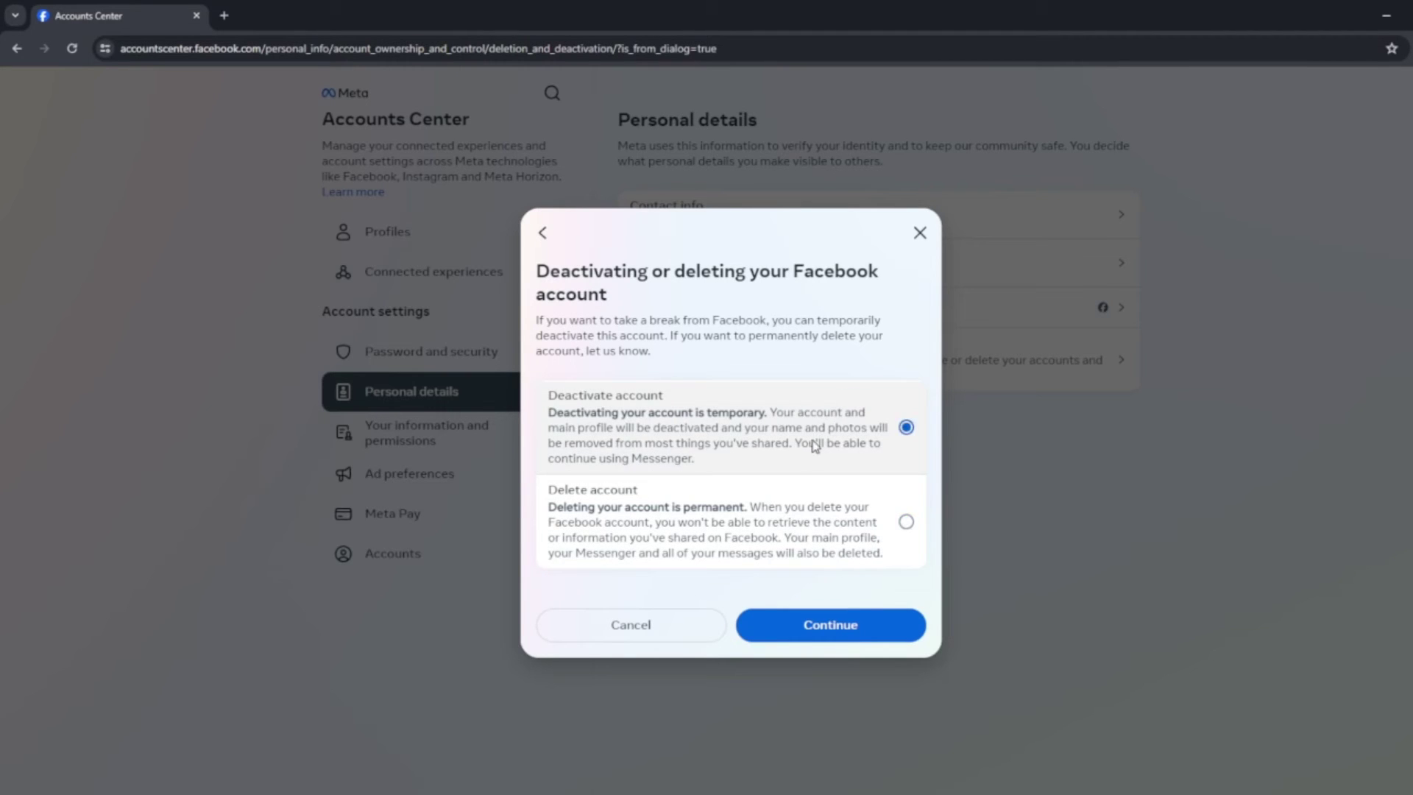
click(919, 234)
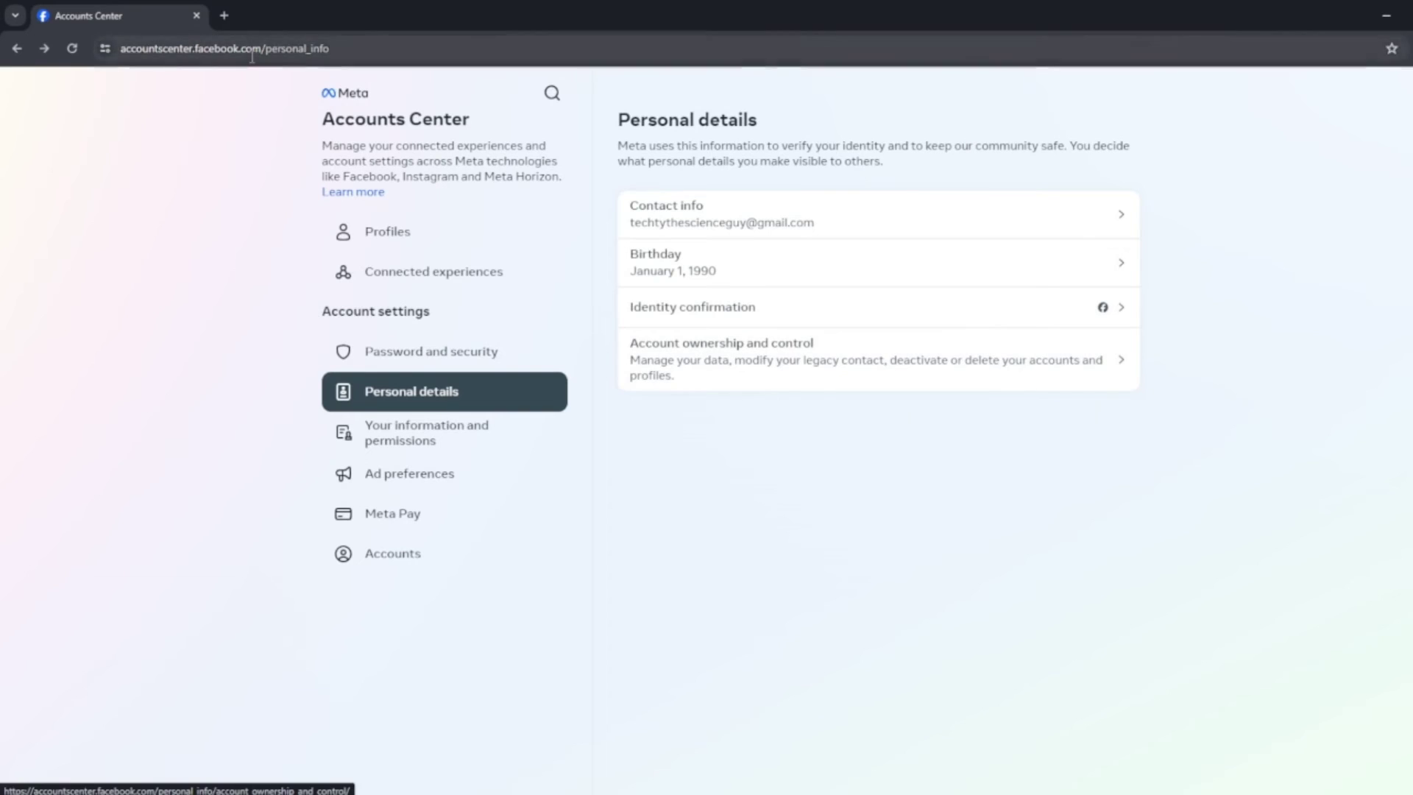
click(232, 15)
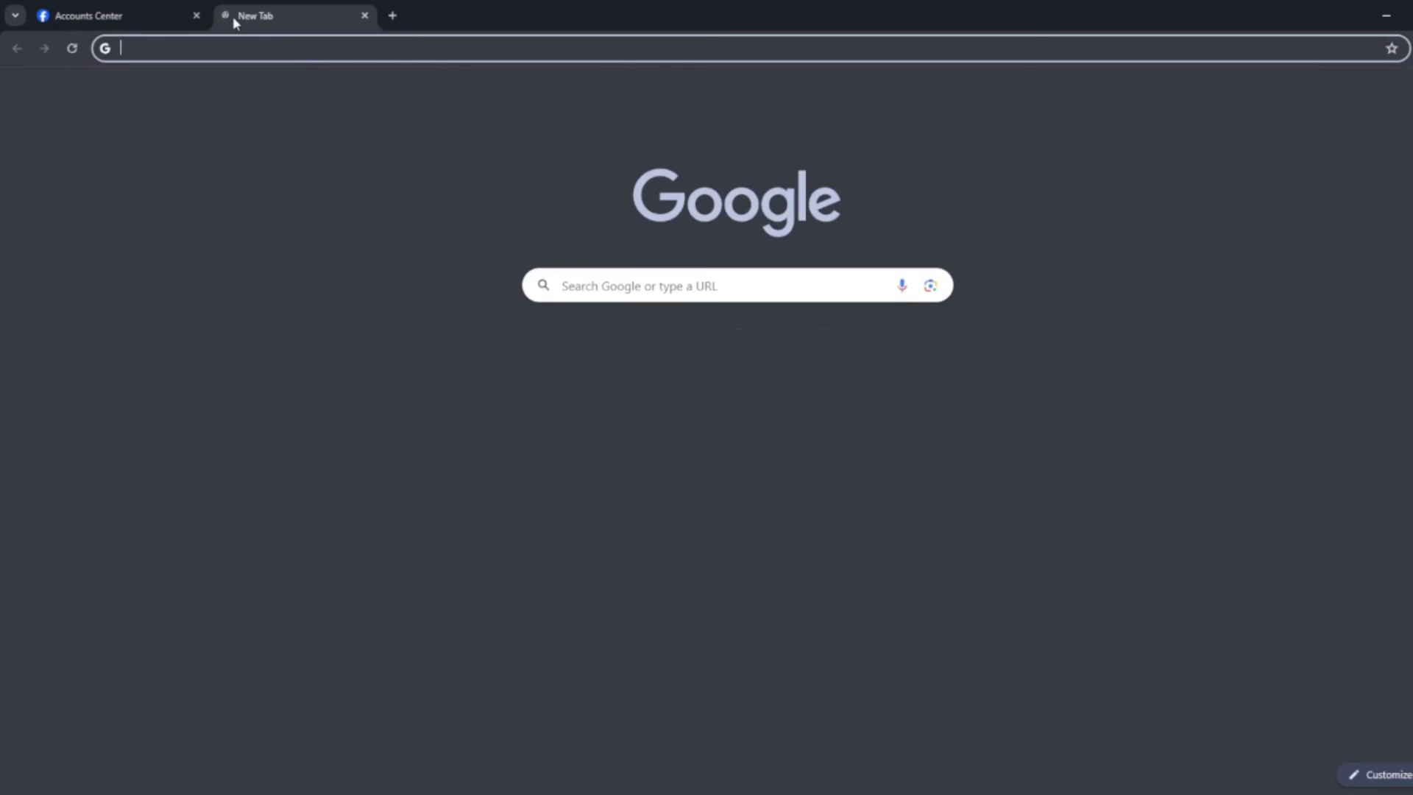
Load instagram.com and sign up for Instagram using the Facebook account.
click(305, 59)
text(instagram.com)
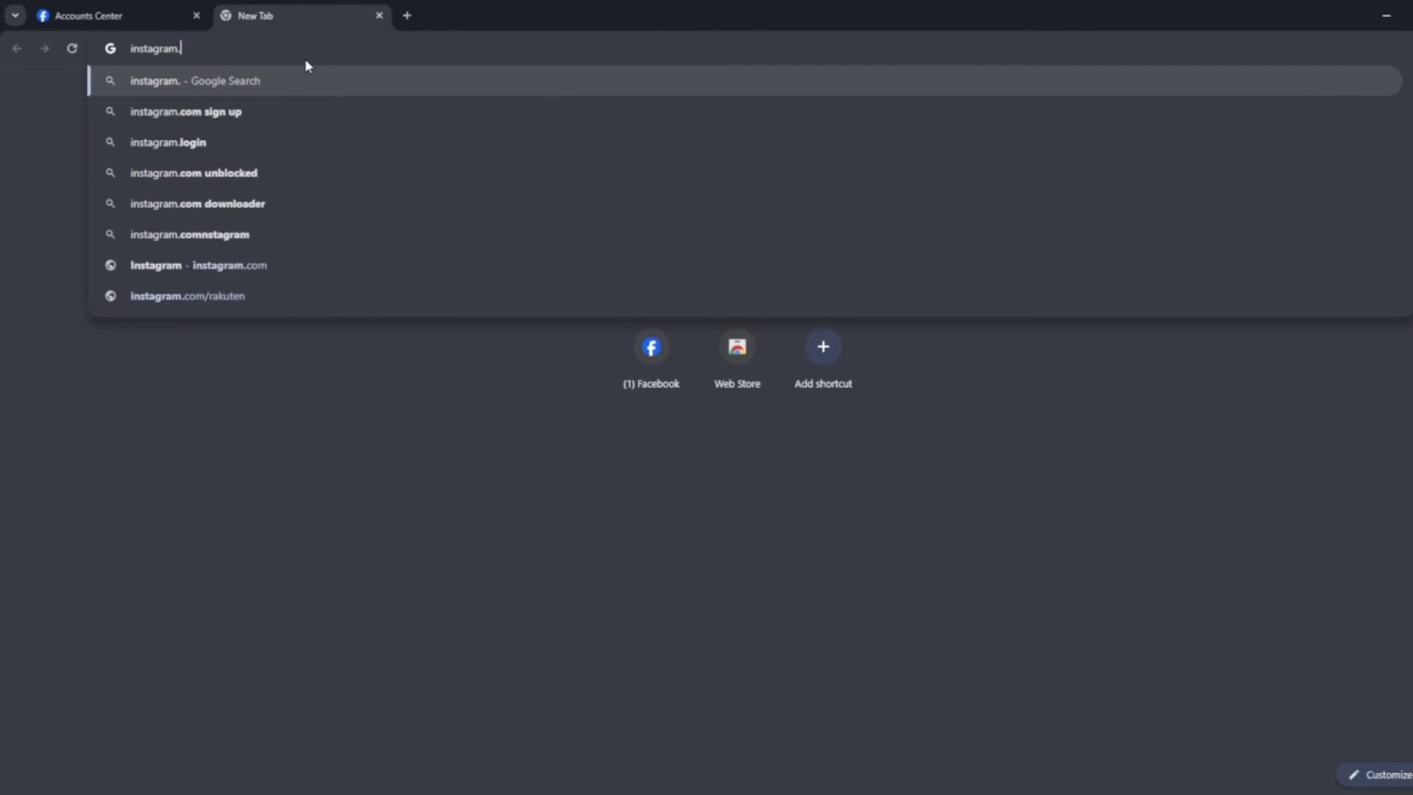
key(Return)
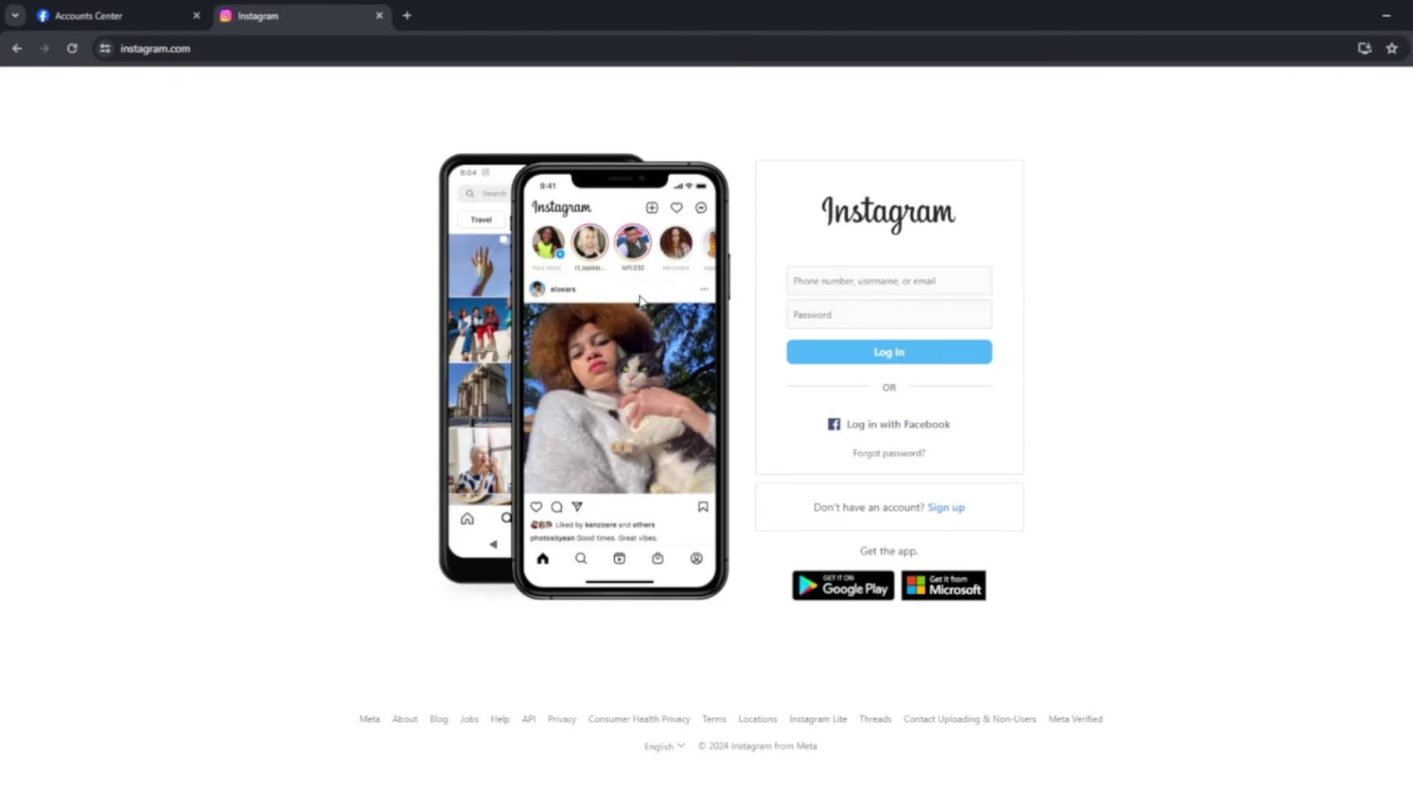
click(942, 510)
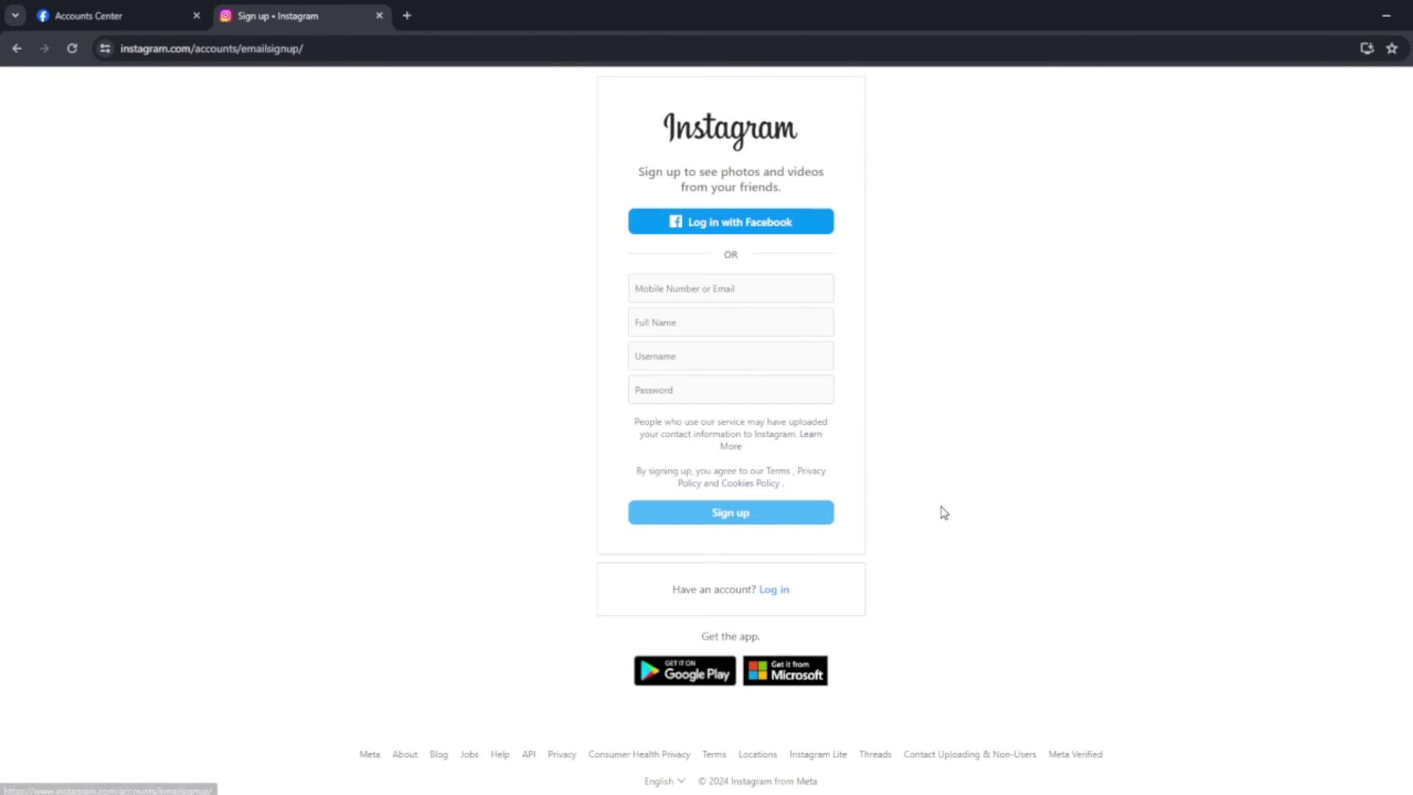
click(721, 227)
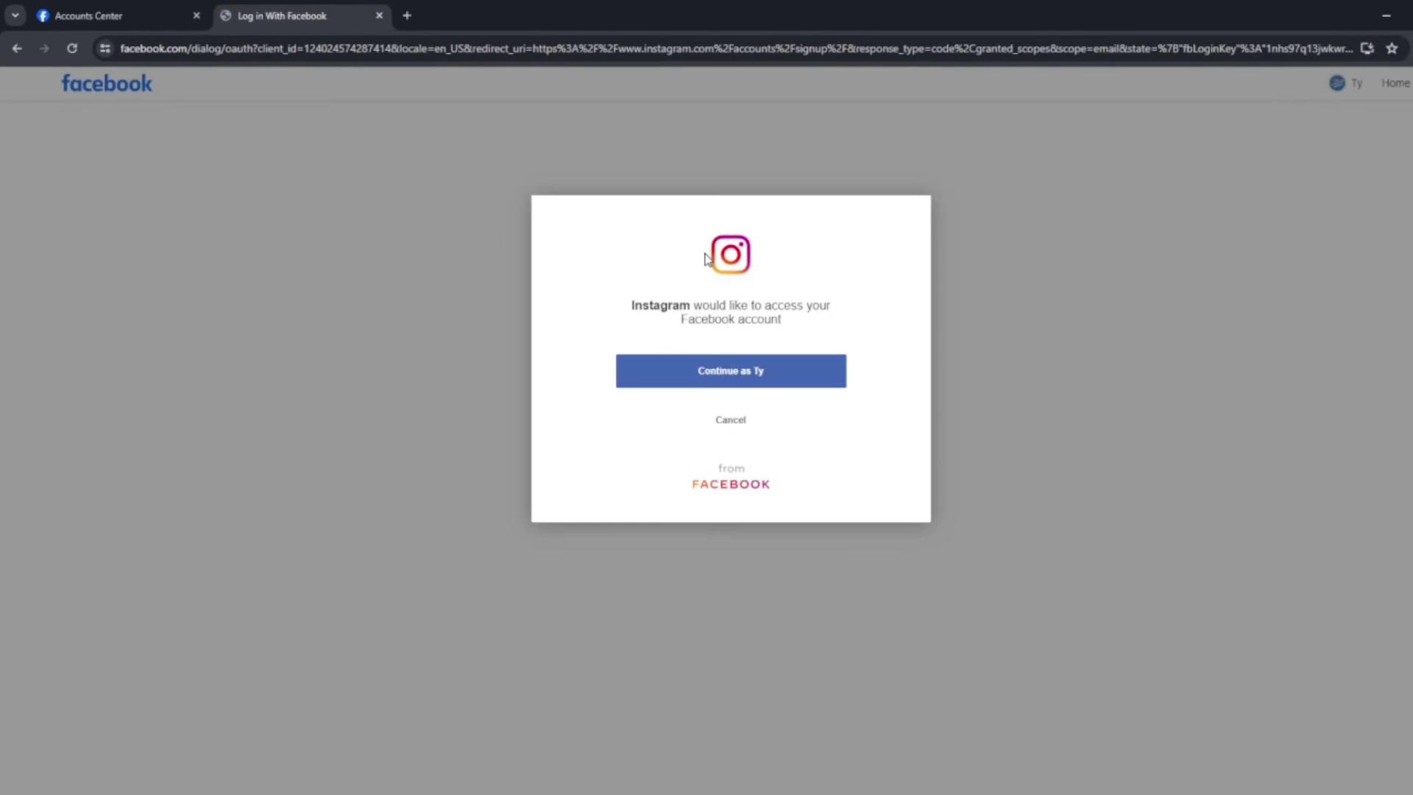
click(726, 386)
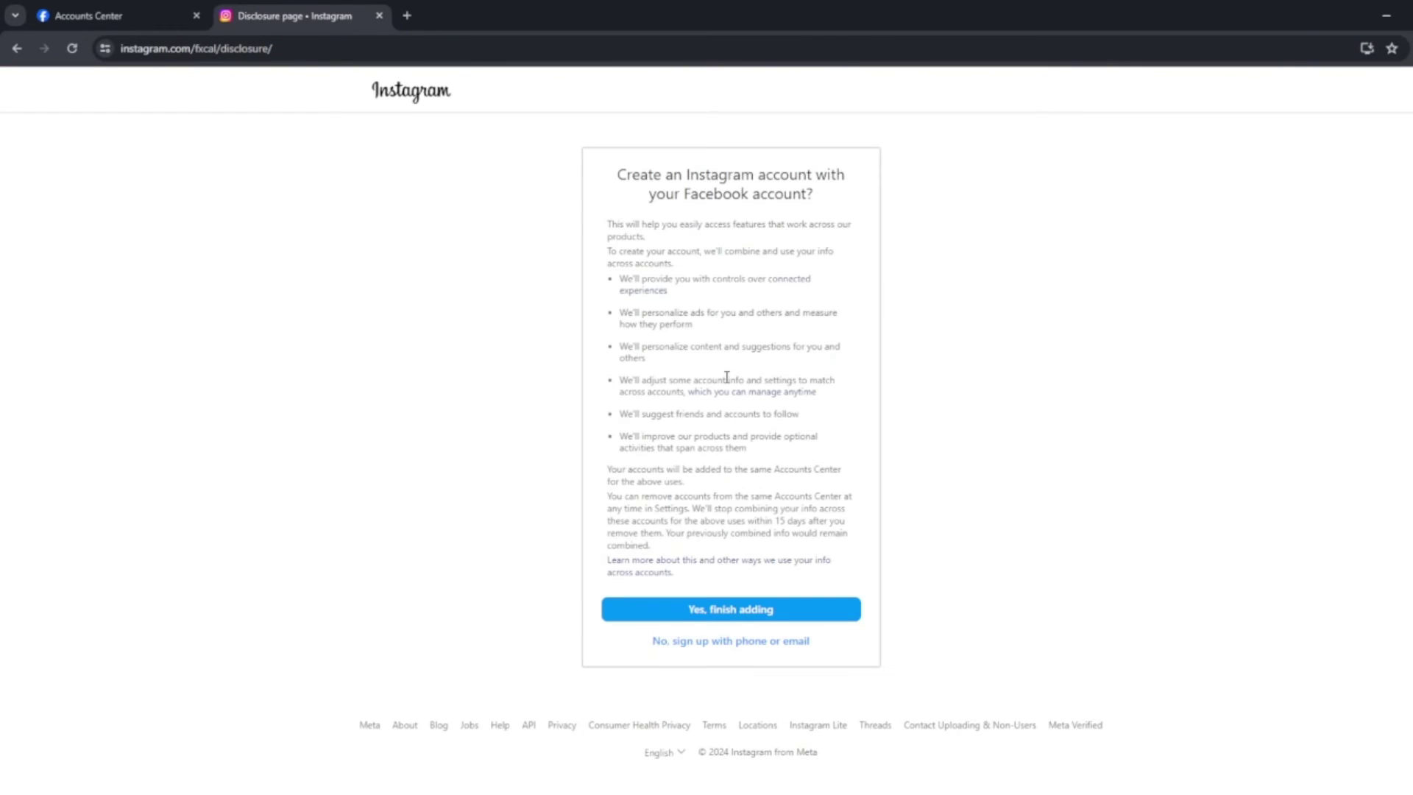
click(734, 612)
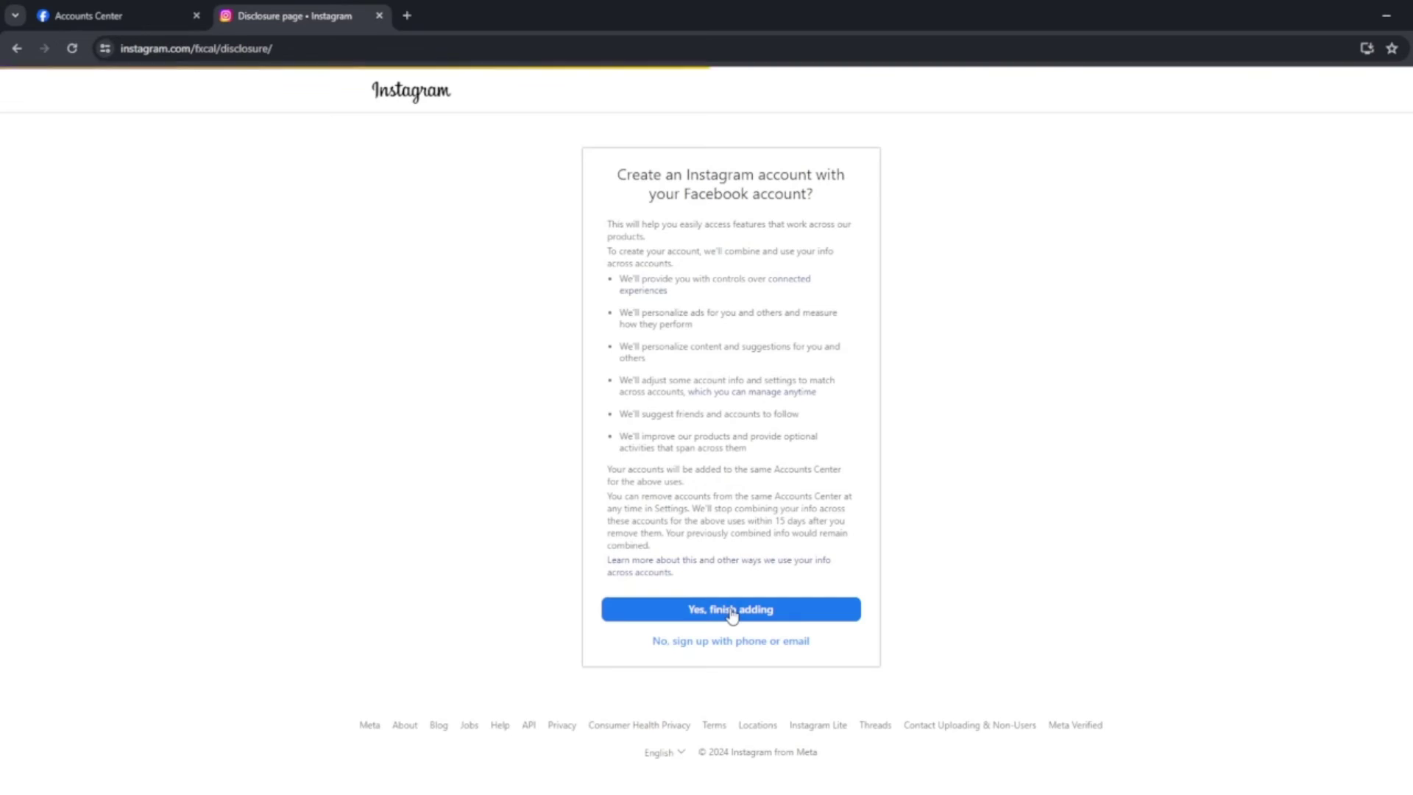
Enter the chosen username and a password, then submit the sign-up form.
click(690, 464)
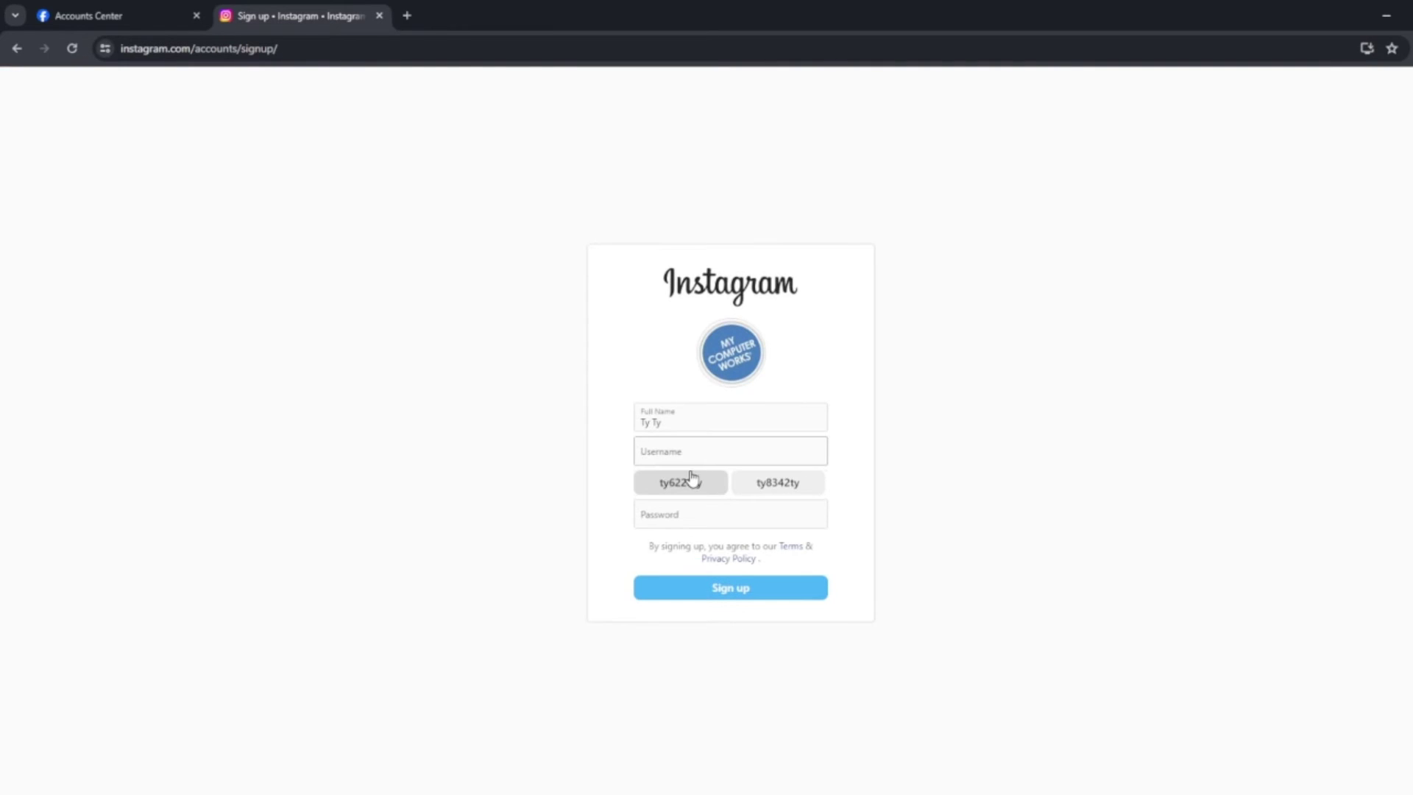
text(TechtytheS)
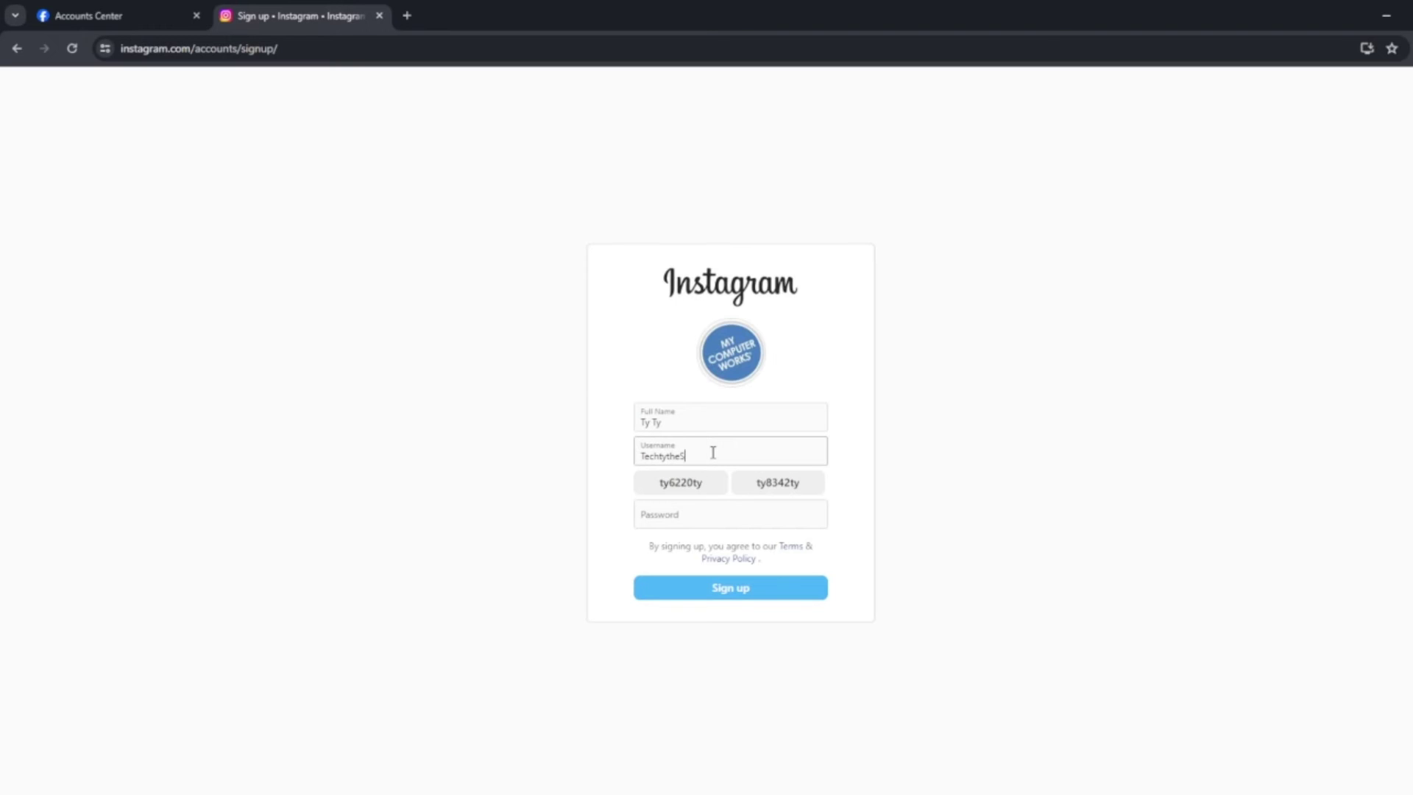
text(cienceGUY)
click(674, 518)
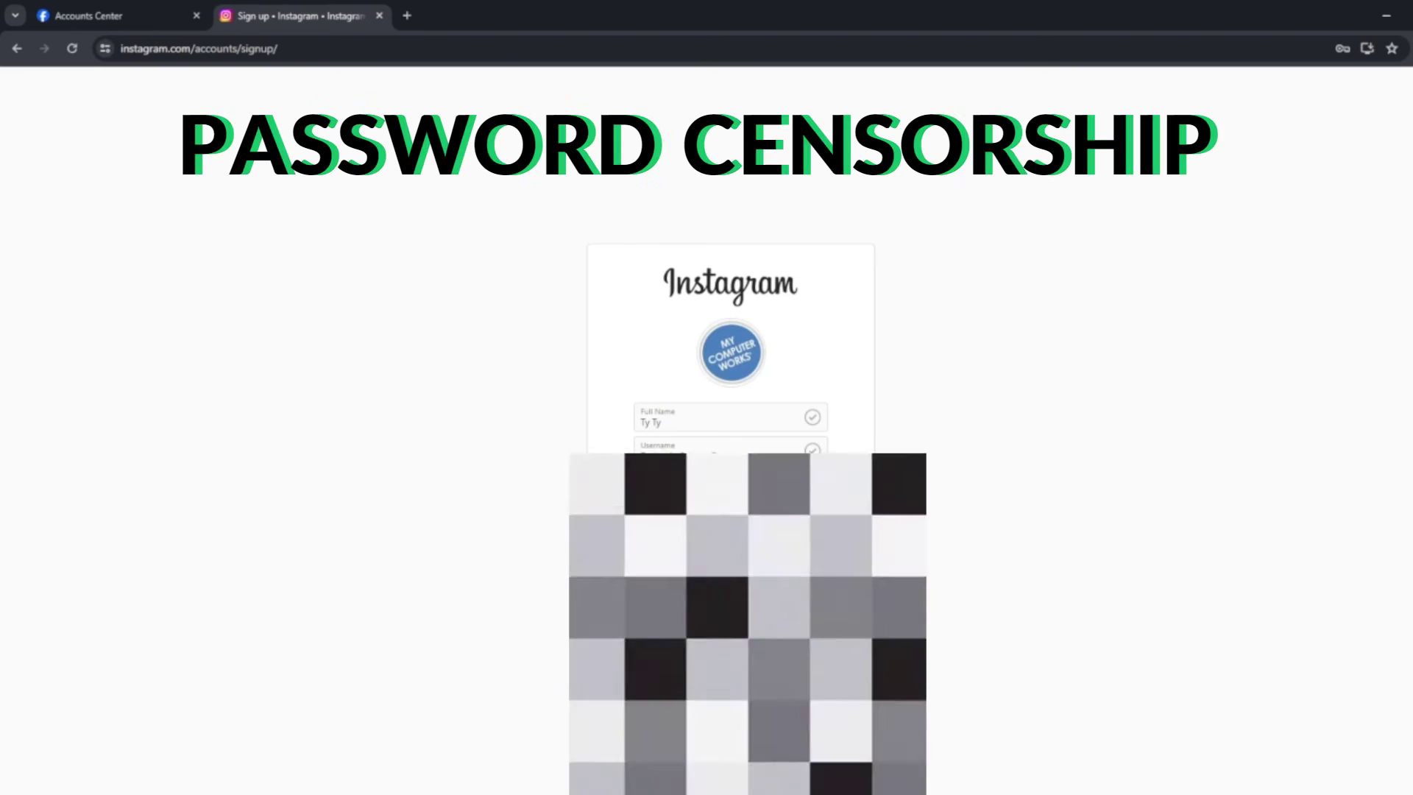
key(Return)
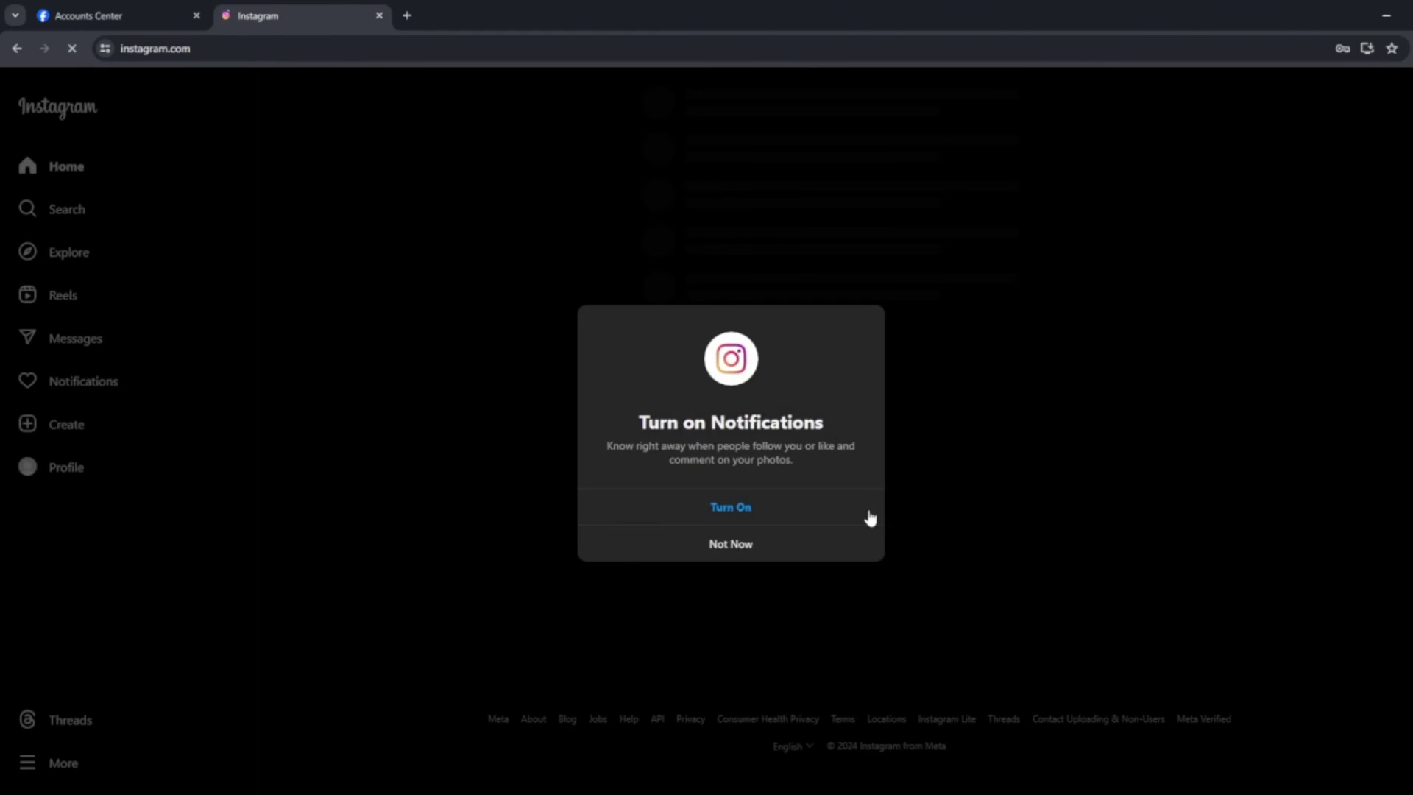
Decline notifications, dismiss the save-password offer, and return to the Accounts Center tab.
click(749, 541)
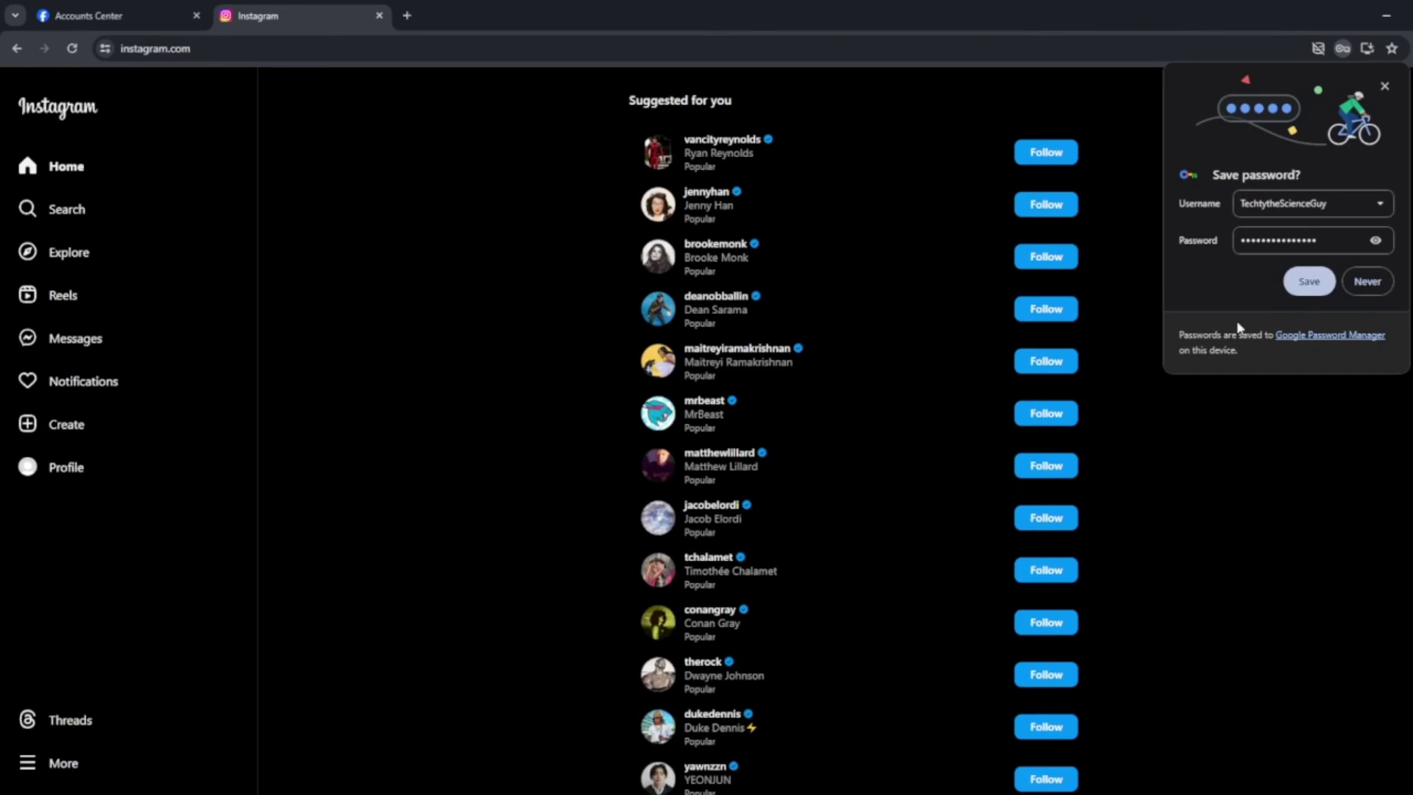
click(1386, 86)
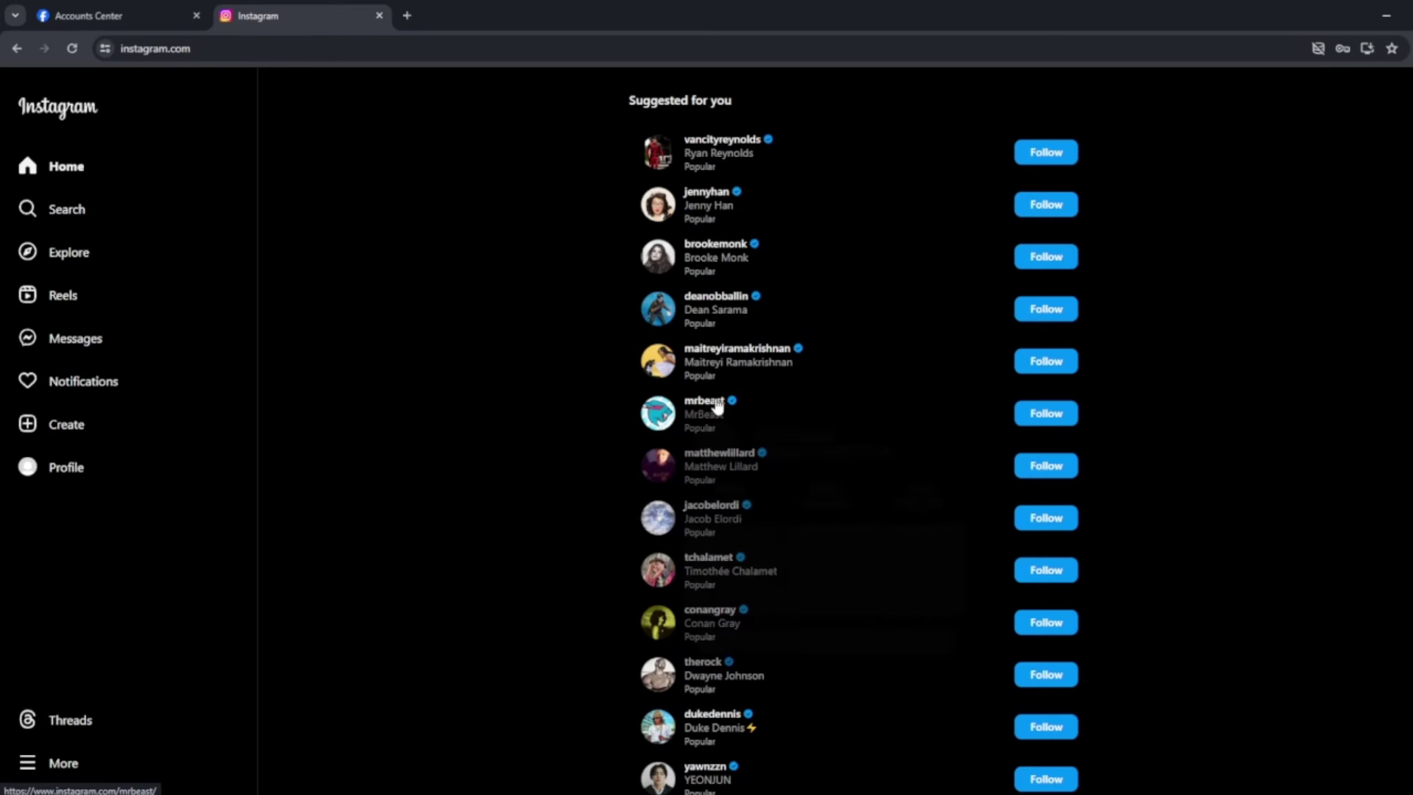
mouse_move(714, 402)
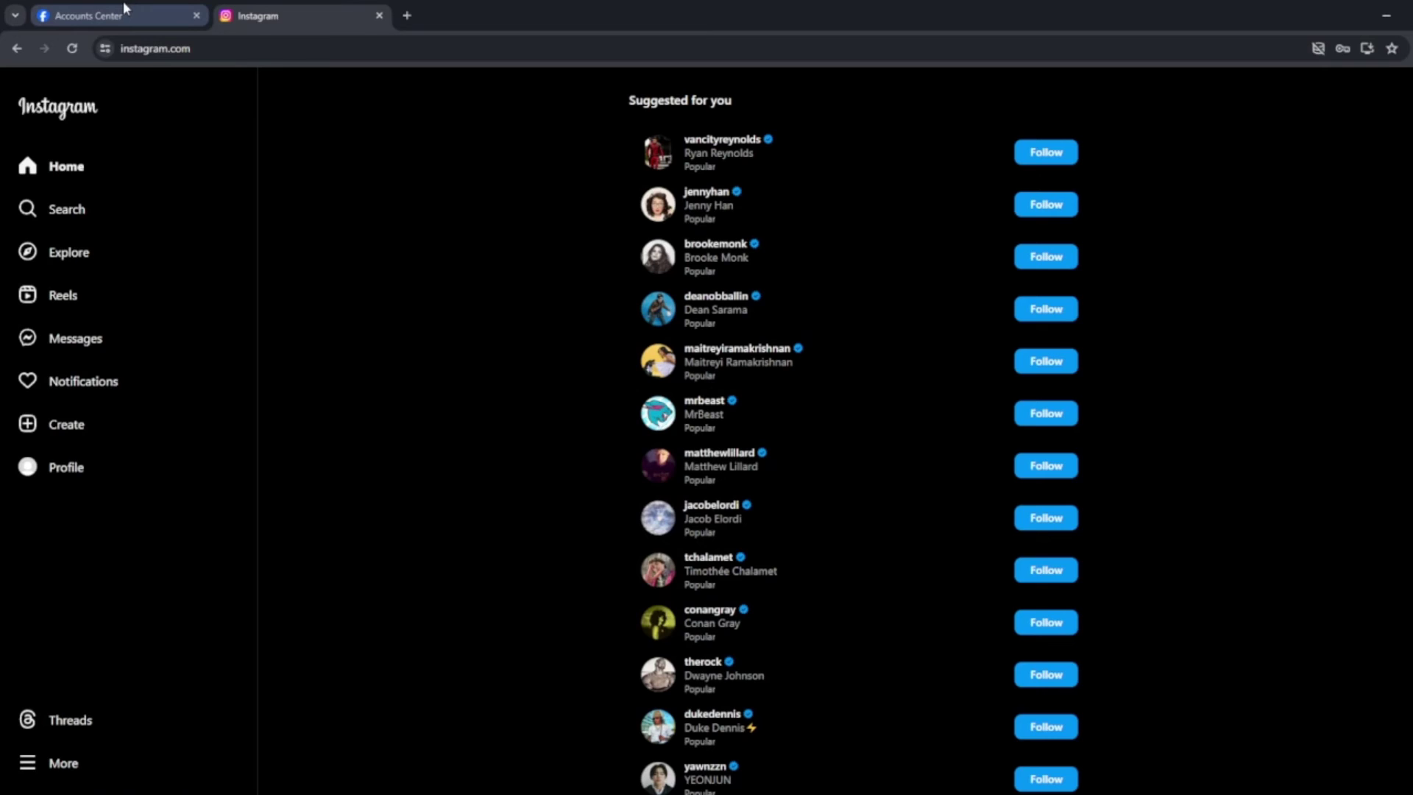
mouse_move(124, 6)
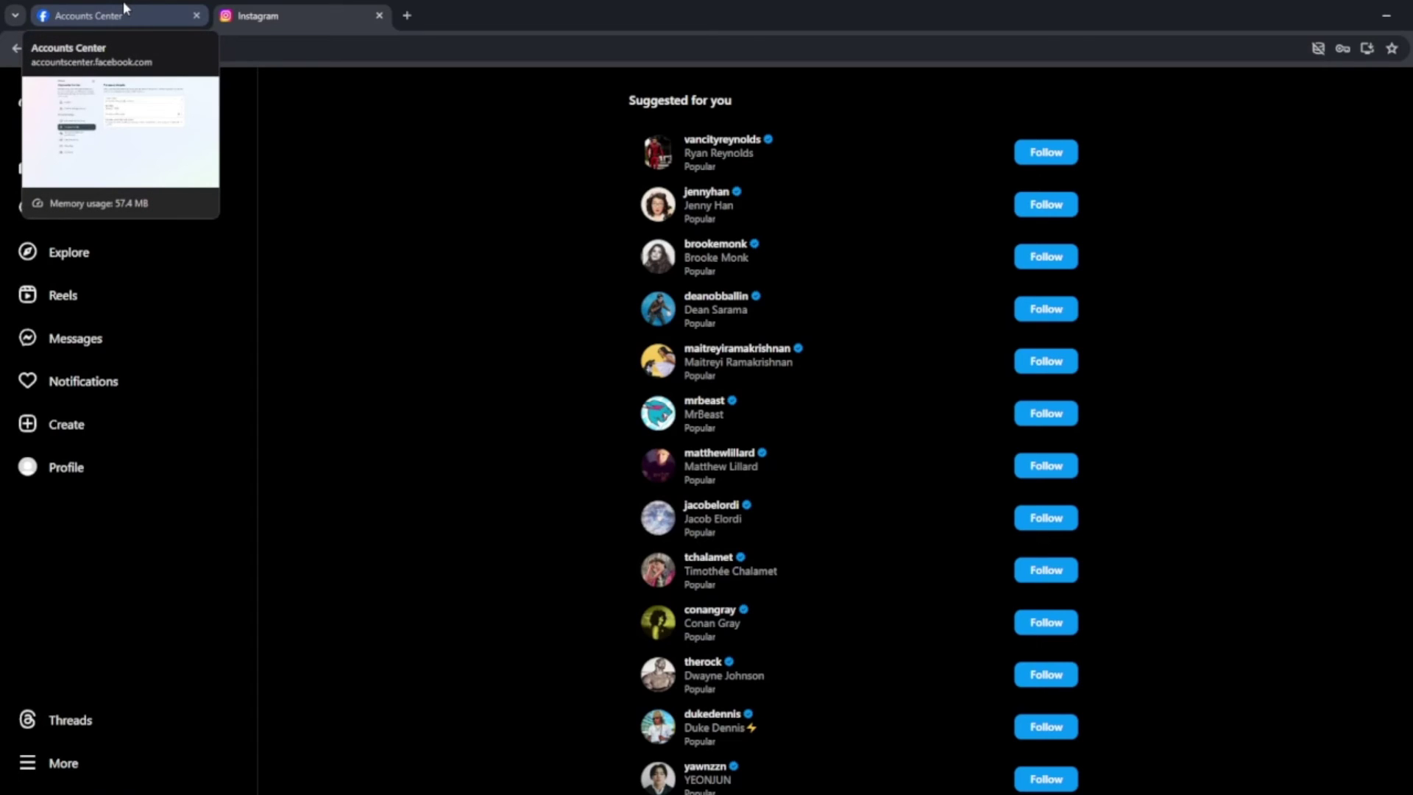
click(122, 3)
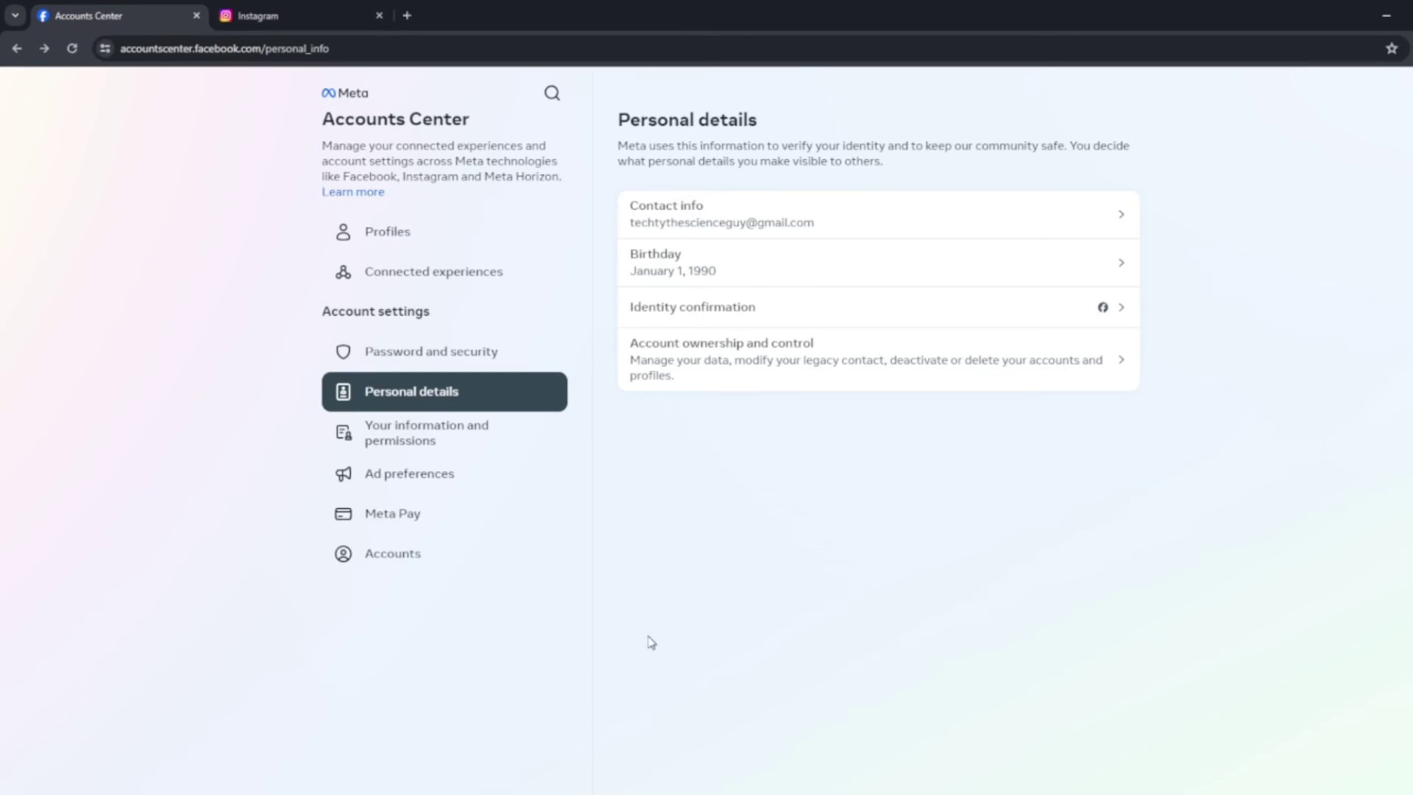
Go to facebook.com and open Settings & privacy > Settings from the account menu.
click(72, 48)
click(285, 49)
text(facebook.com)
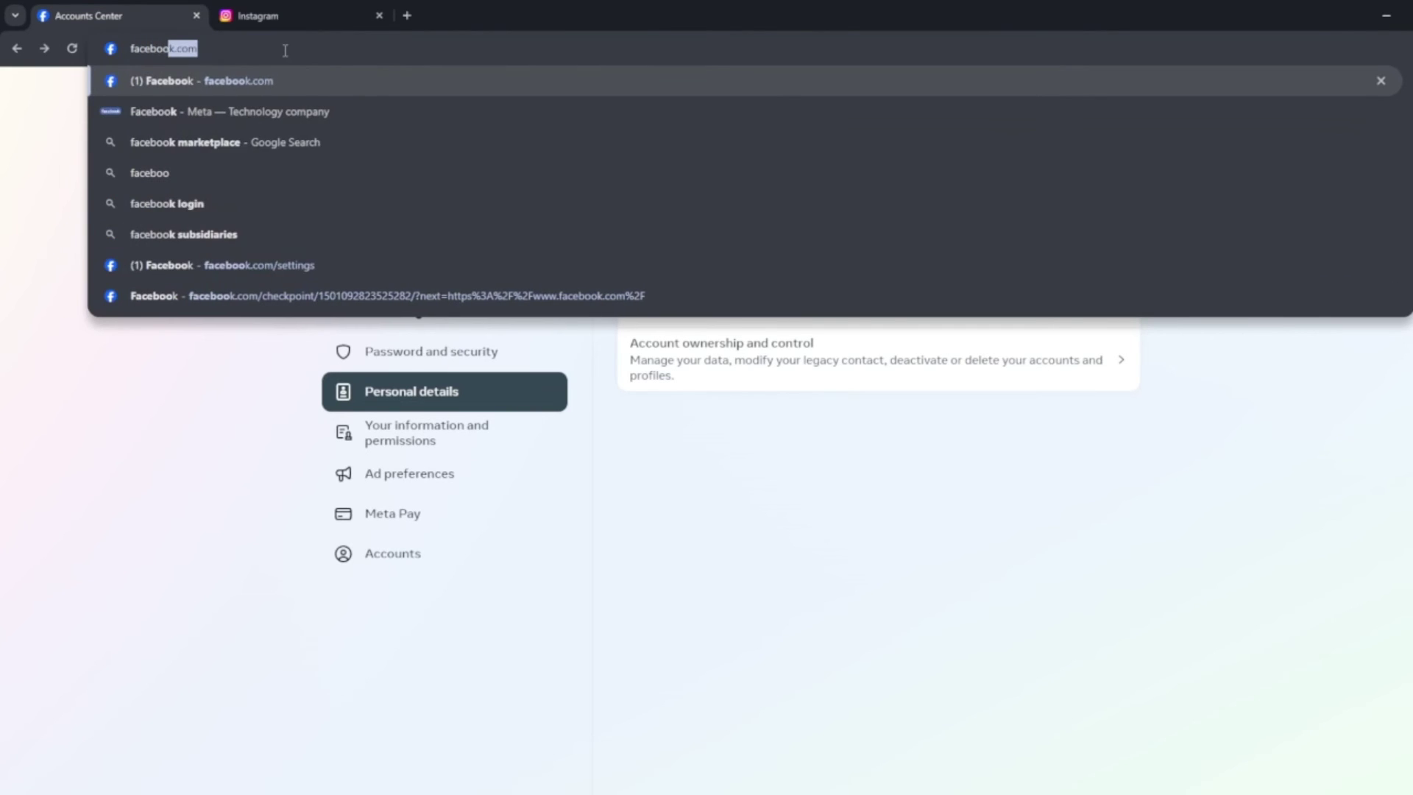
key(Return)
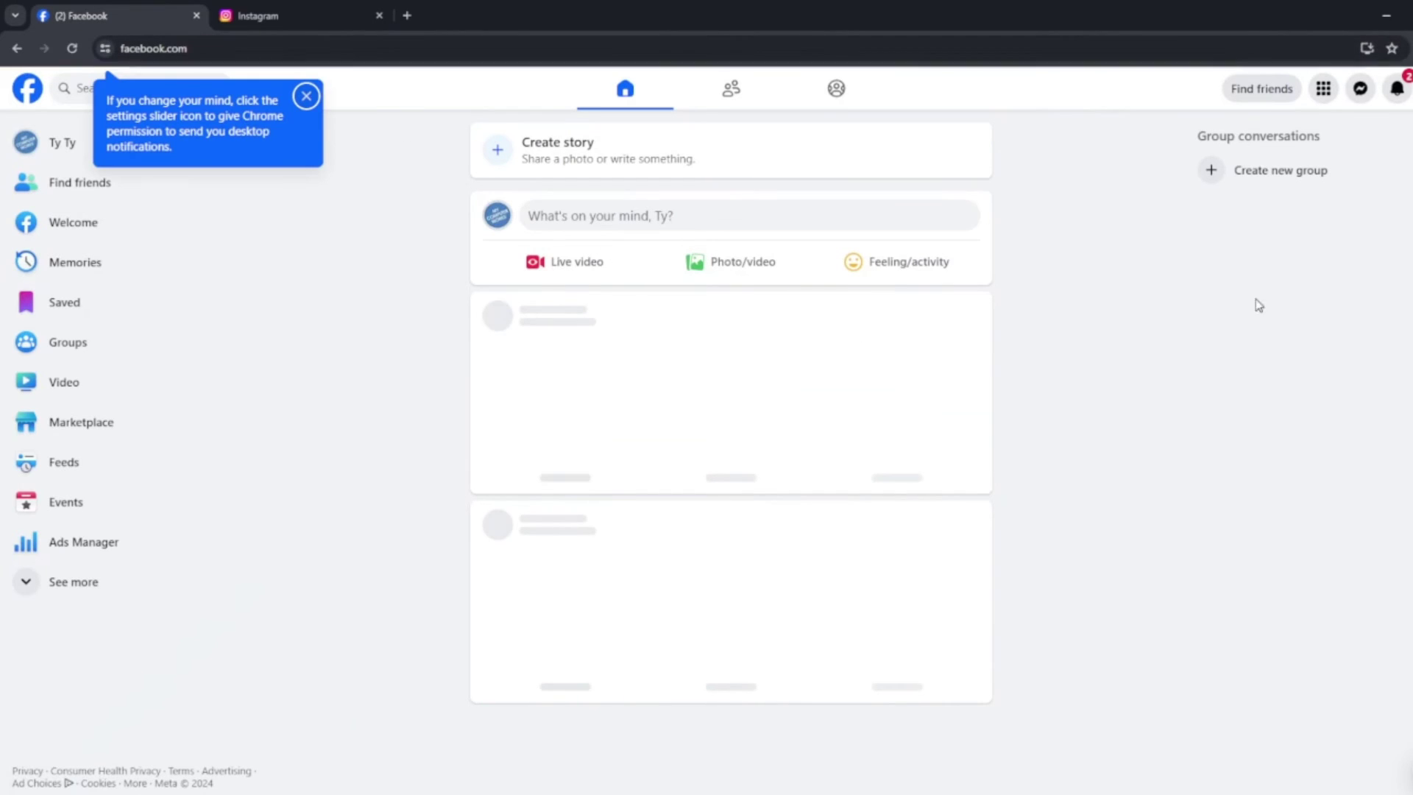
click(1404, 96)
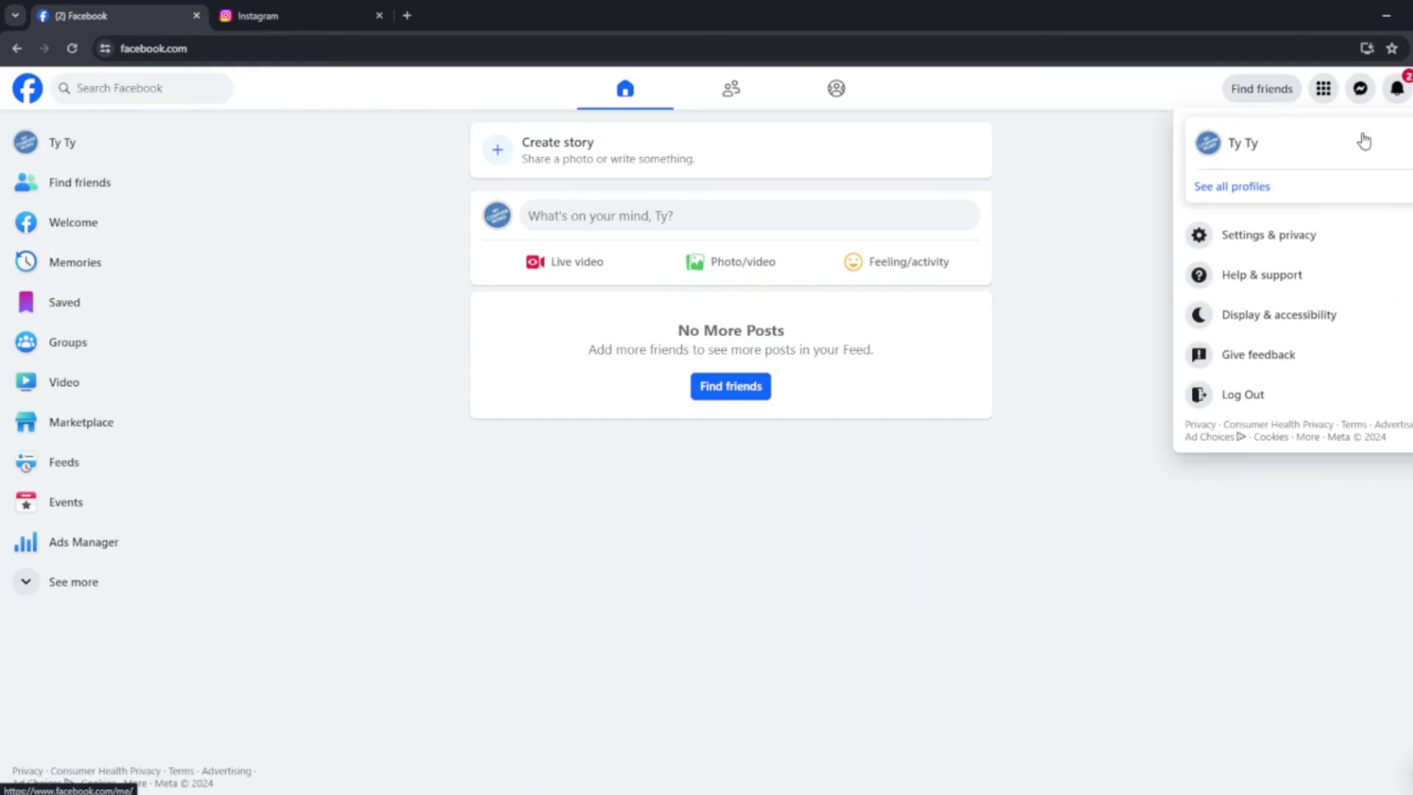
click(1281, 240)
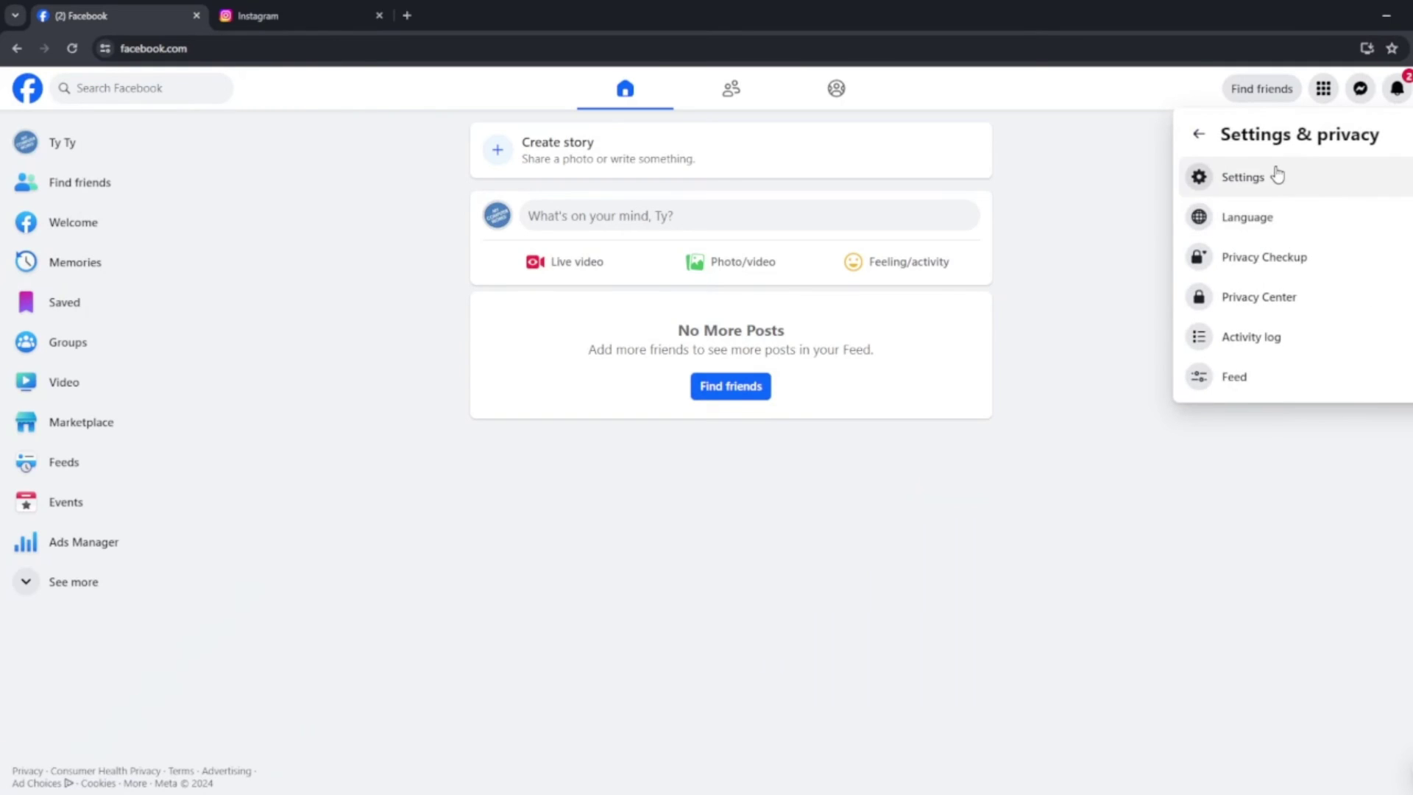
click(1274, 177)
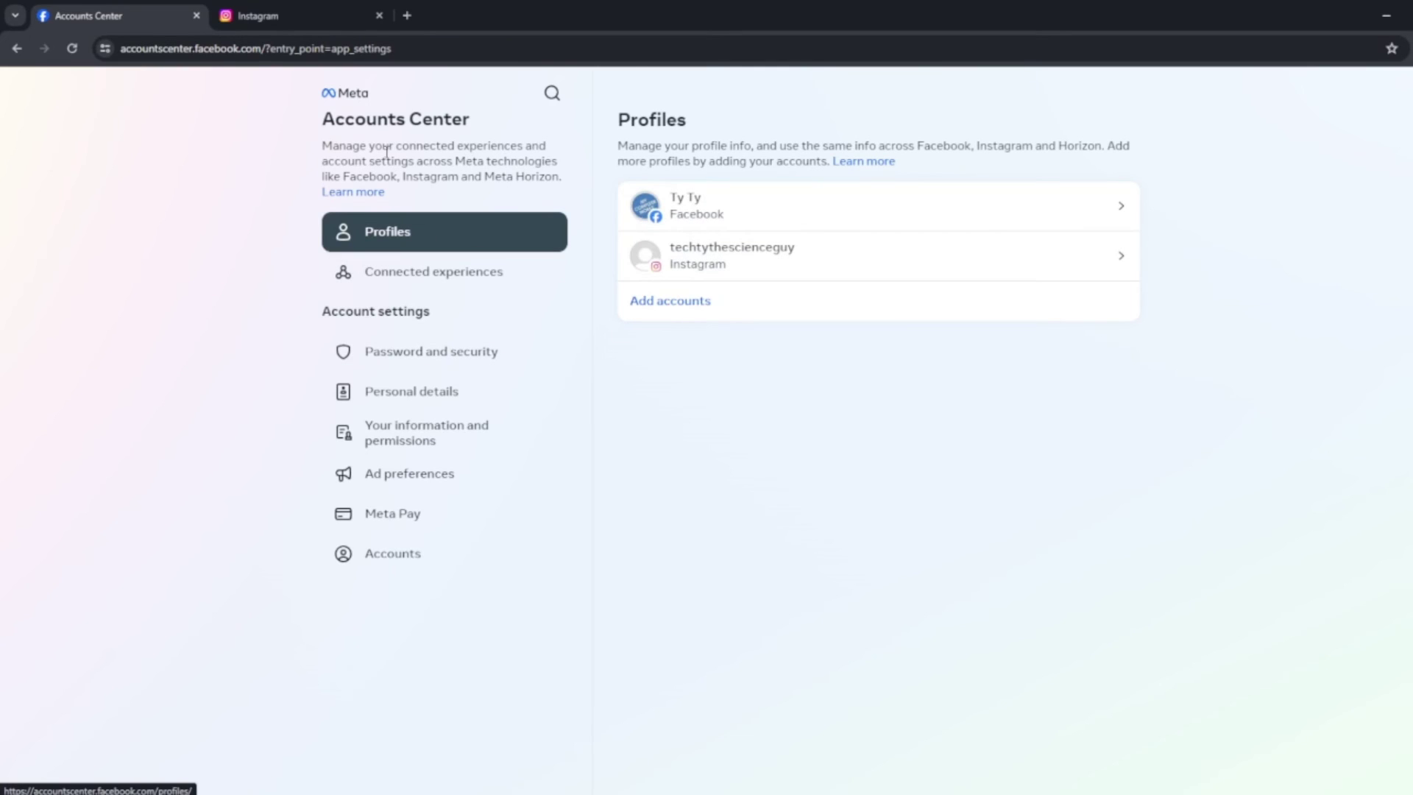
Open Personal details > Account ownership and control > Deactivation or deletion for the Instagram account.
click(449, 392)
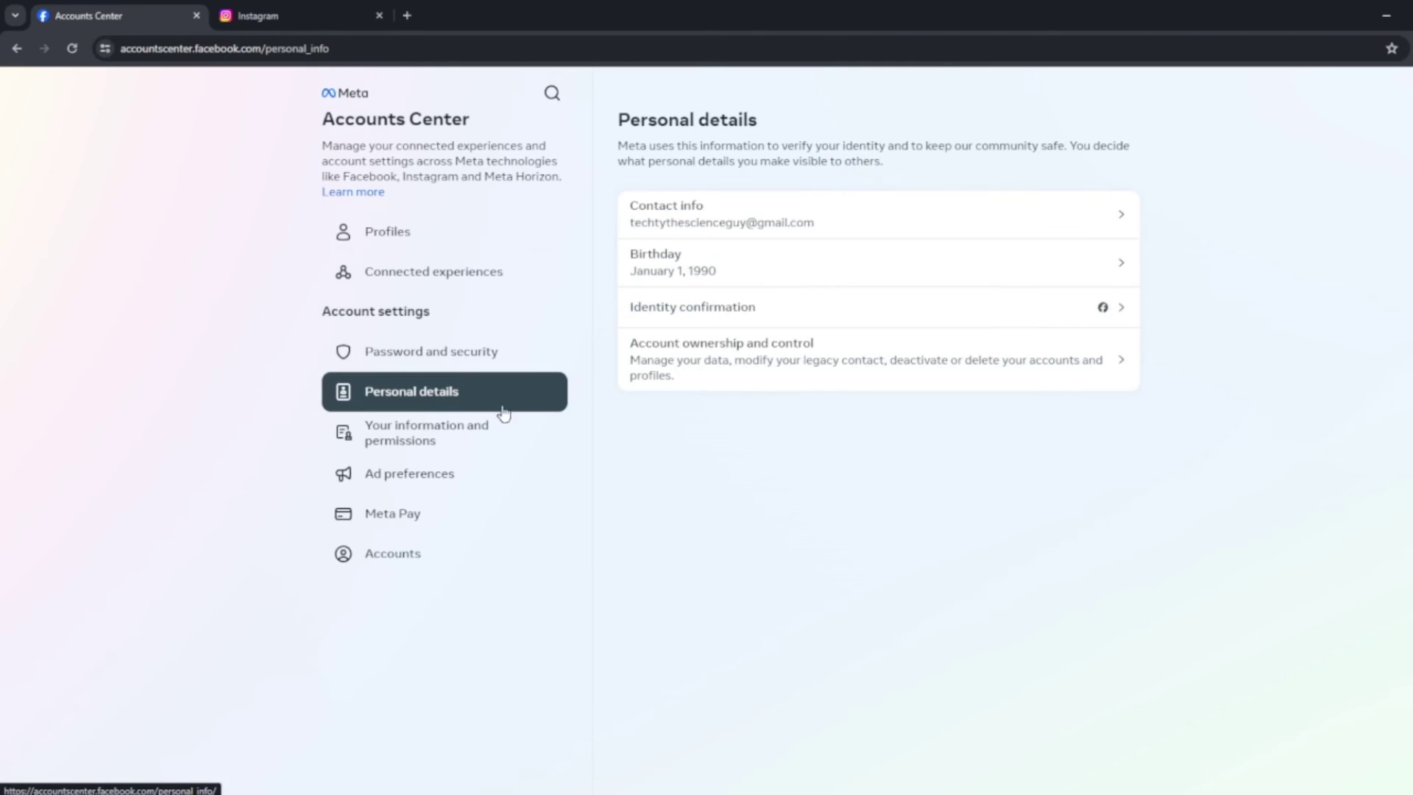
click(766, 361)
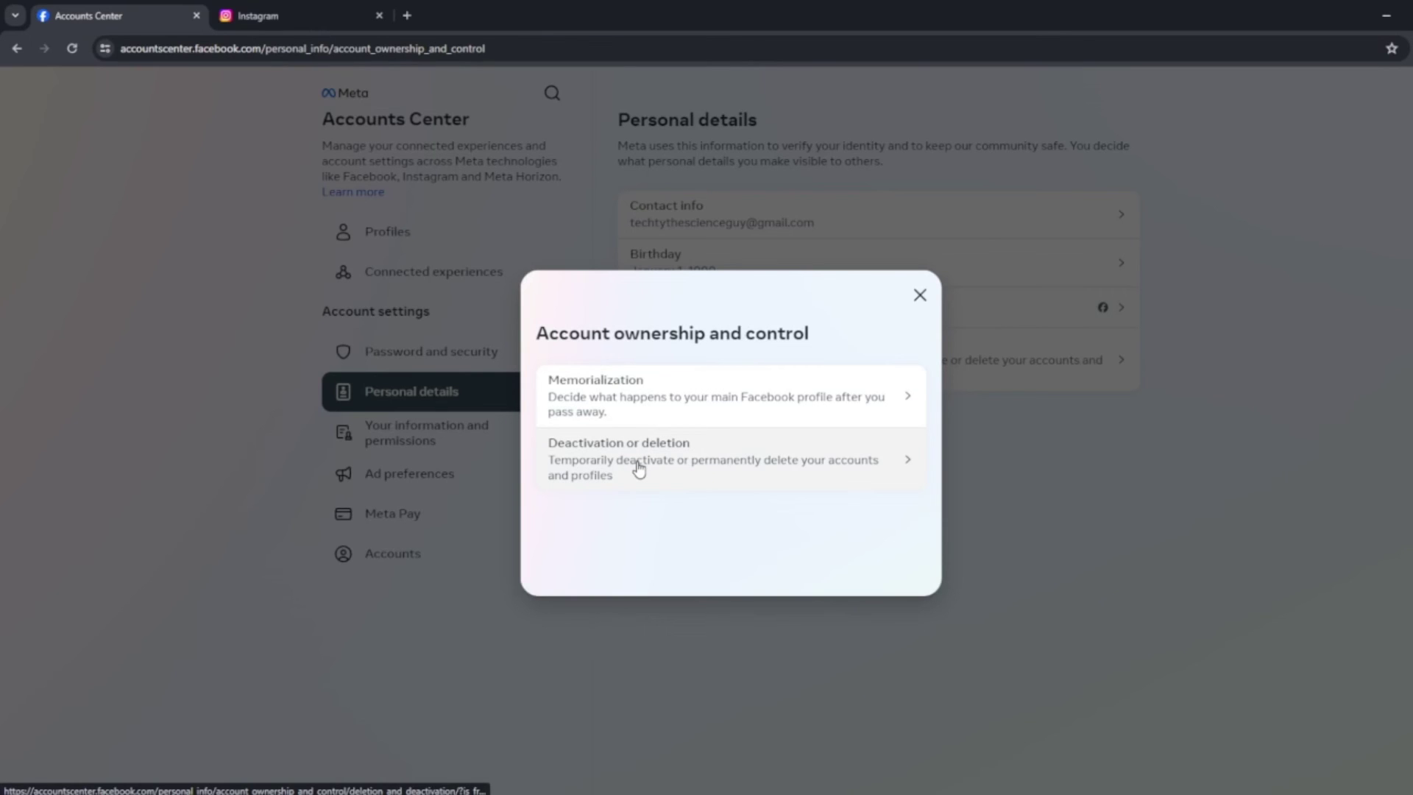
click(707, 478)
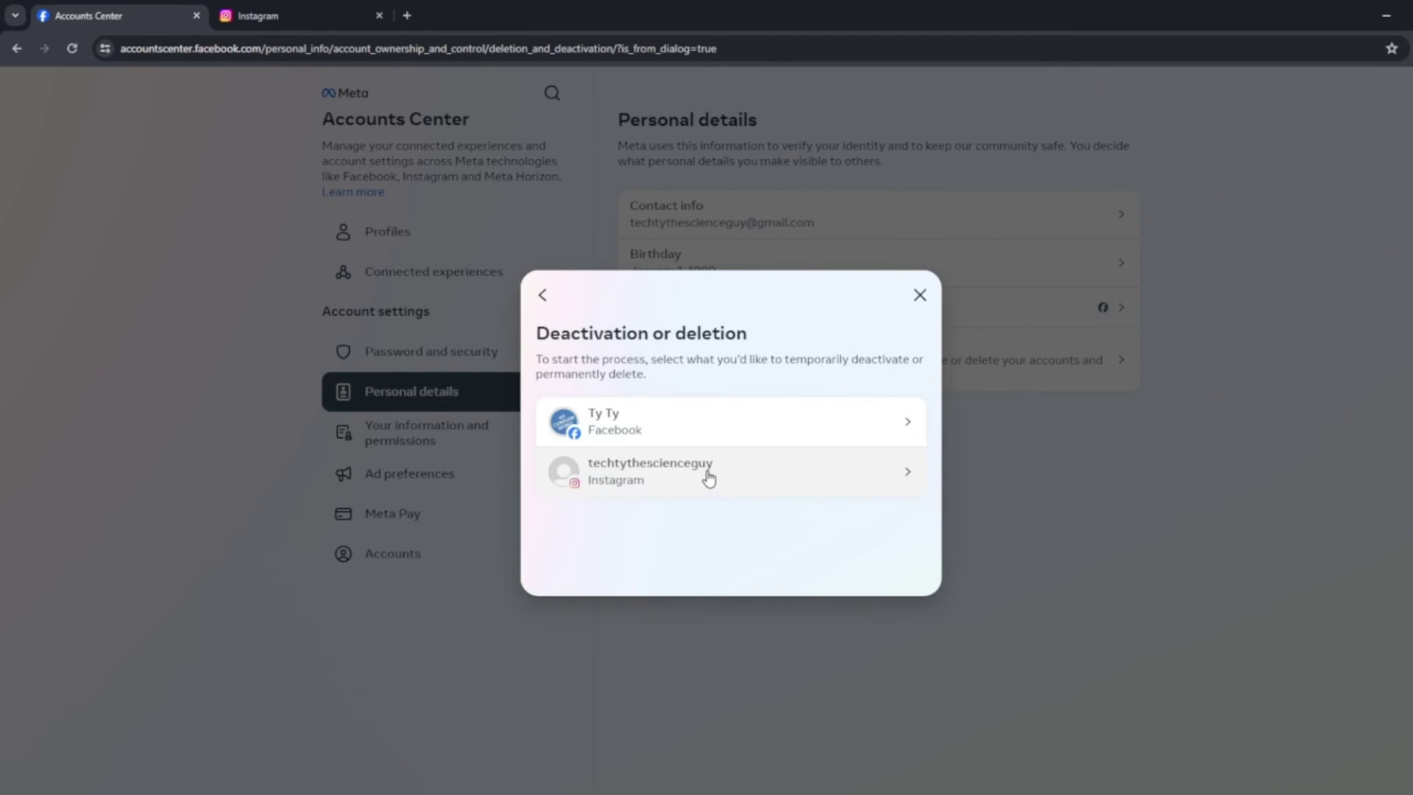
click(744, 477)
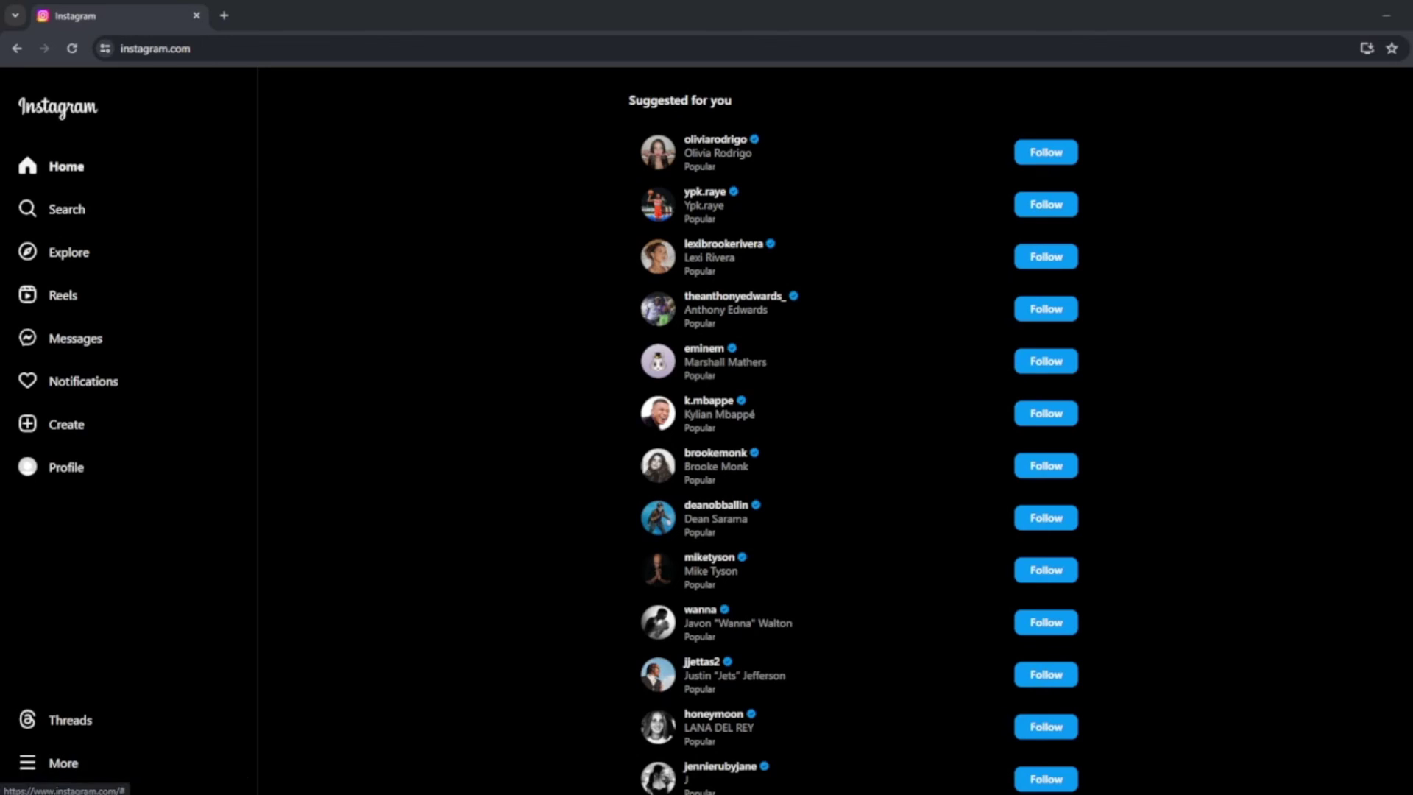
From Instagram's More menu, open Settings and then the Accounts Center card.
click(88, 765)
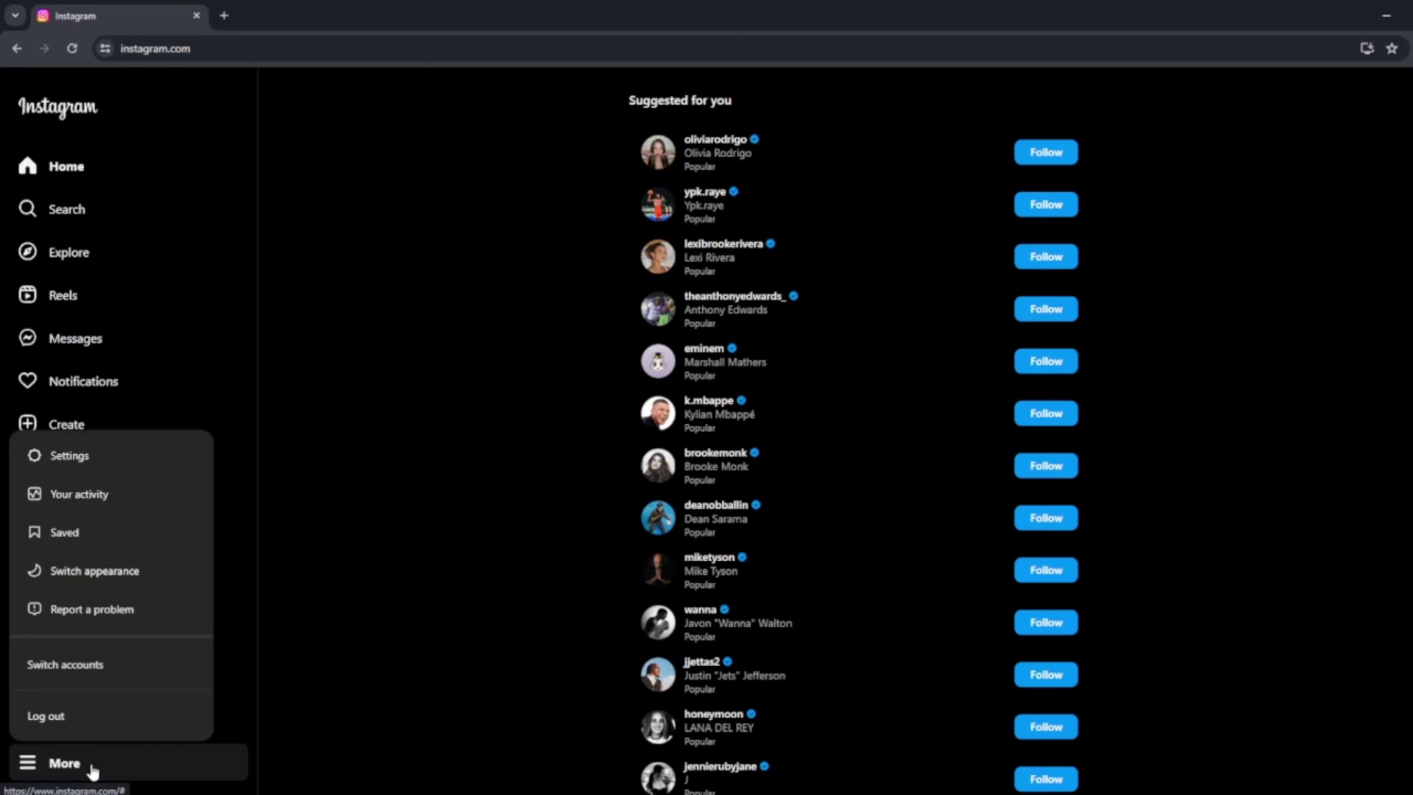
click(87, 458)
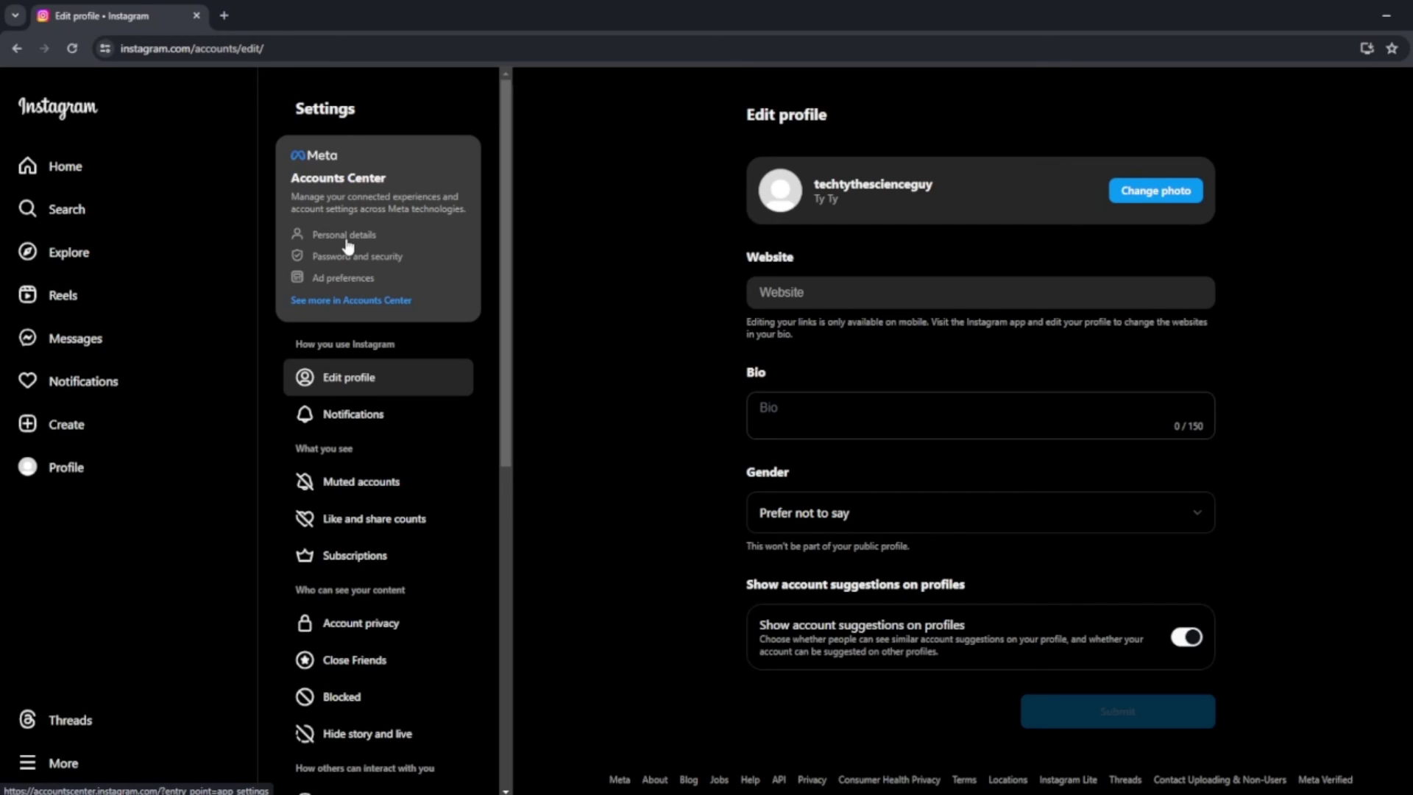
click(85, 760)
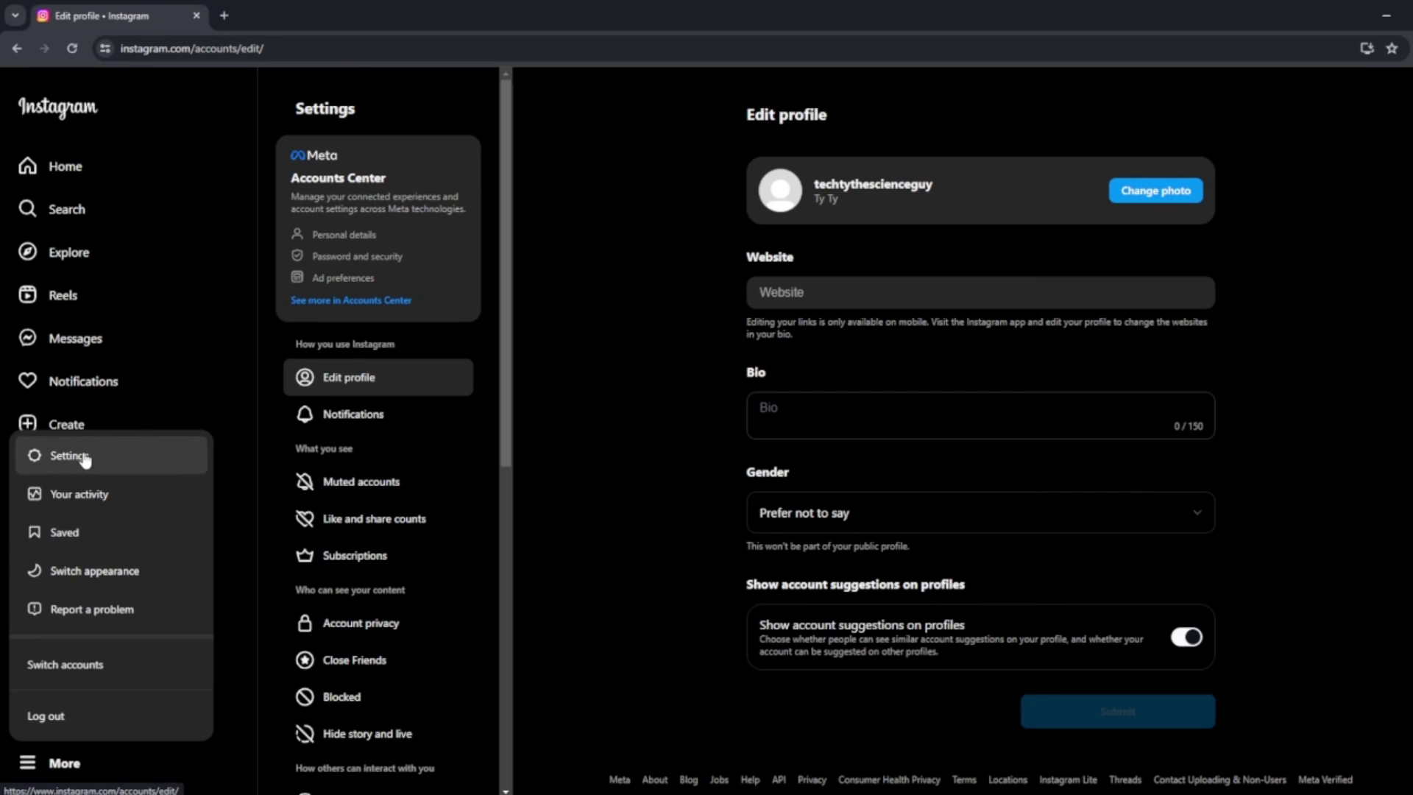
click(328, 236)
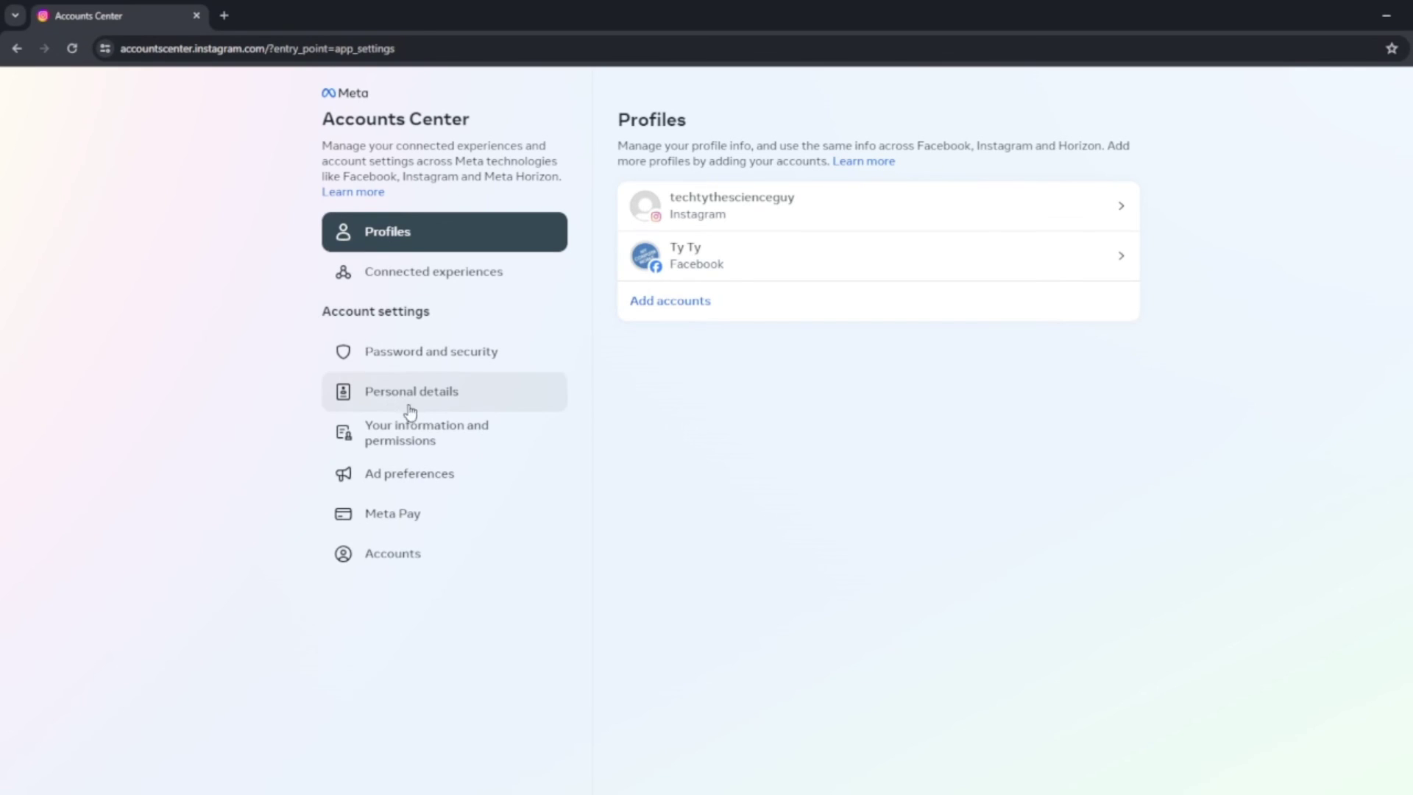
Reach Account ownership and control via Your information and permissions and Personal details, showing Memorialization and Deactivation or deletion.
click(423, 433)
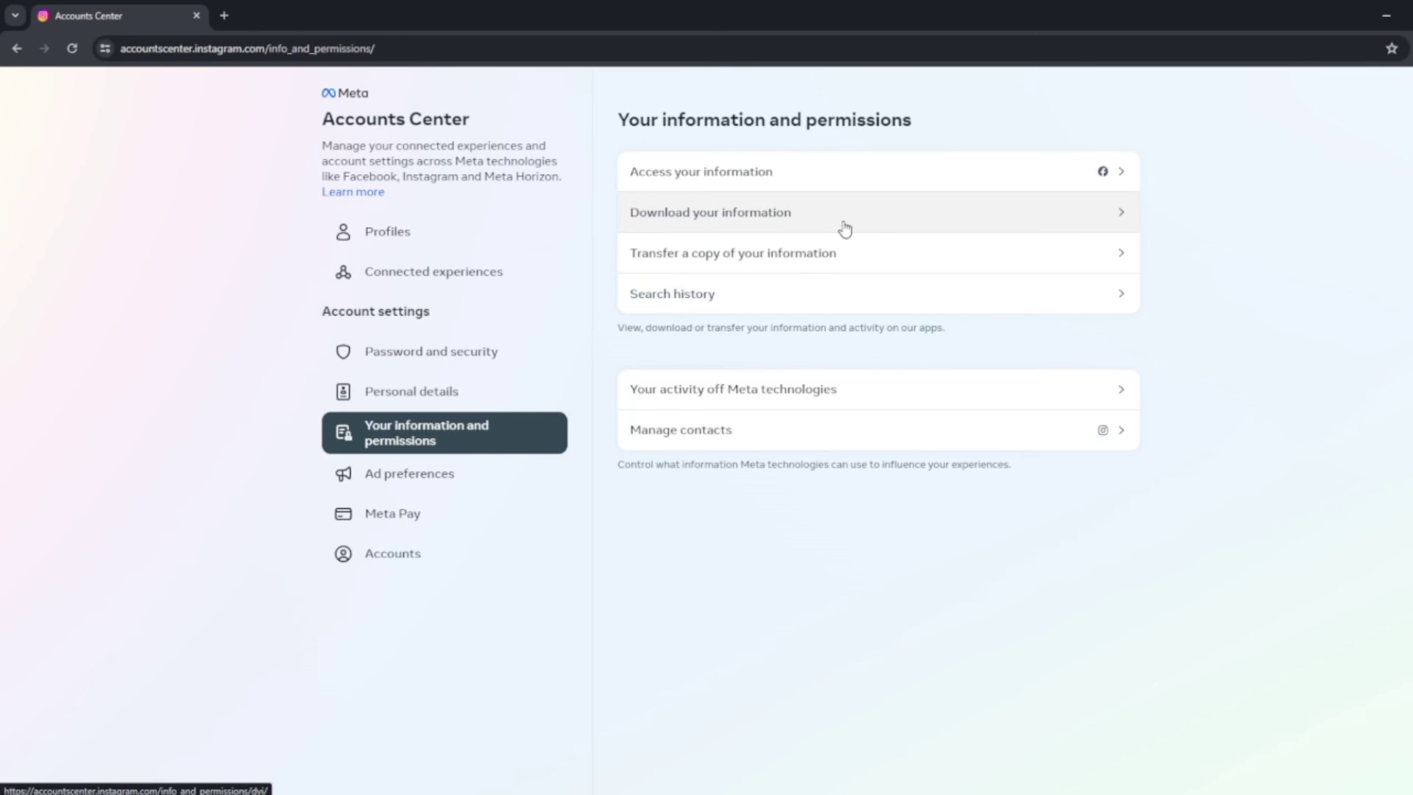
click(451, 392)
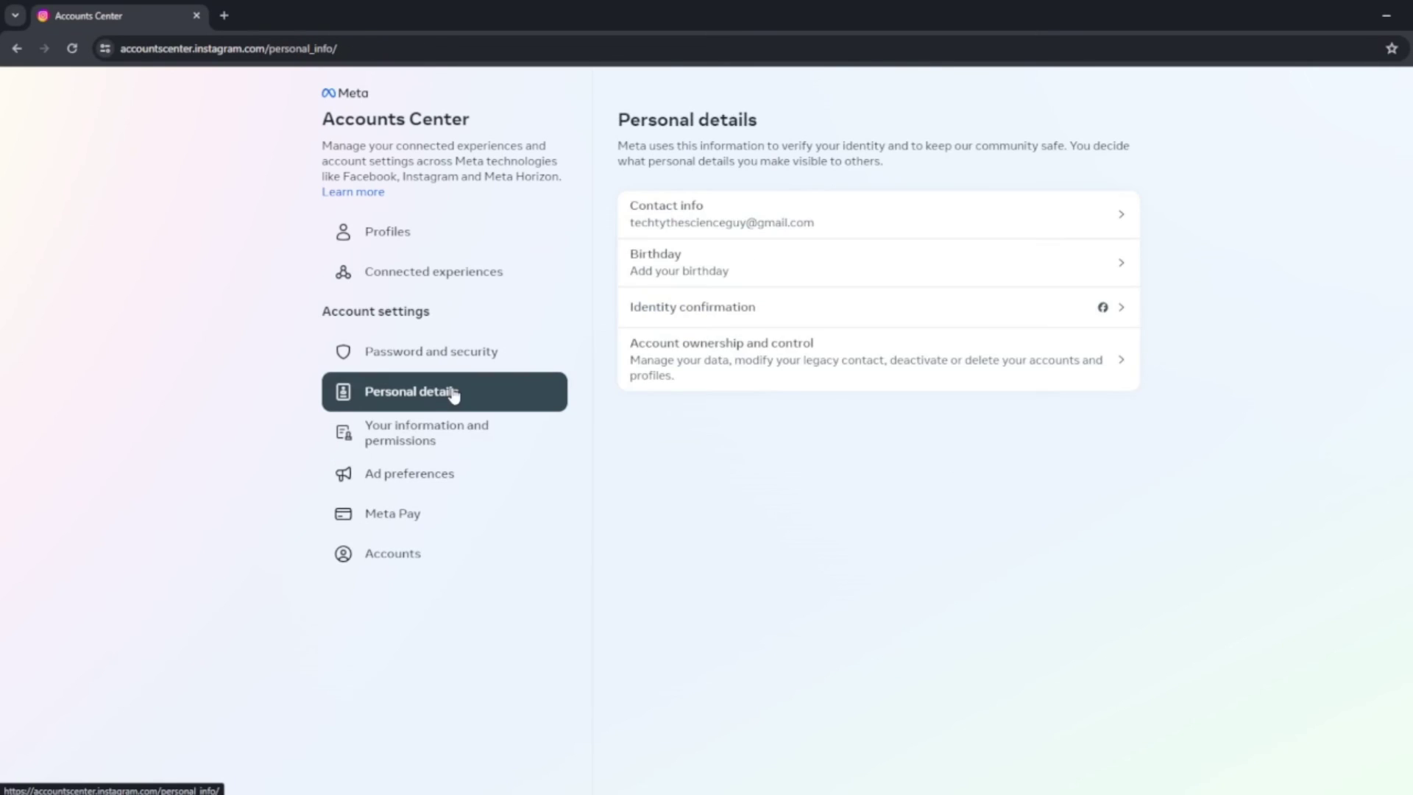
click(769, 347)
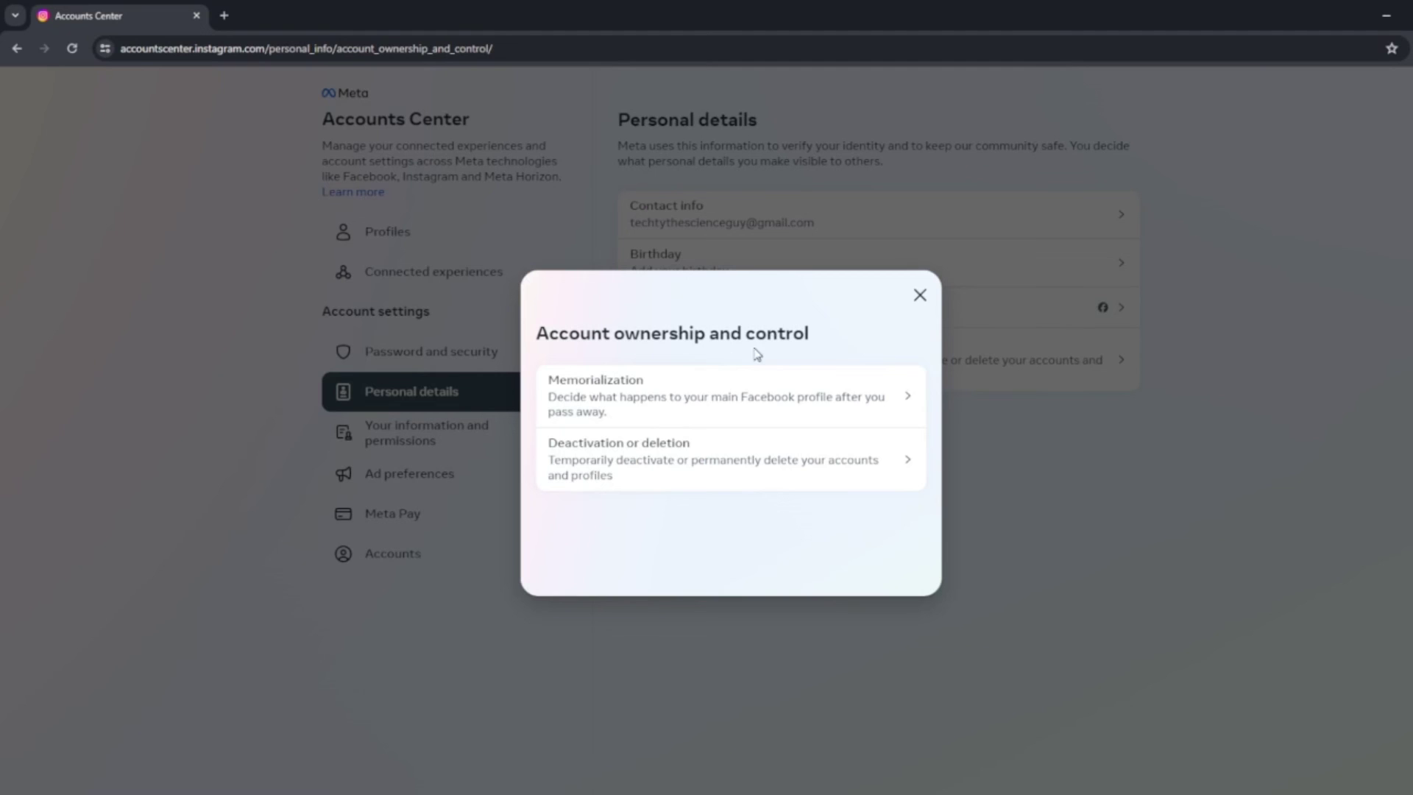